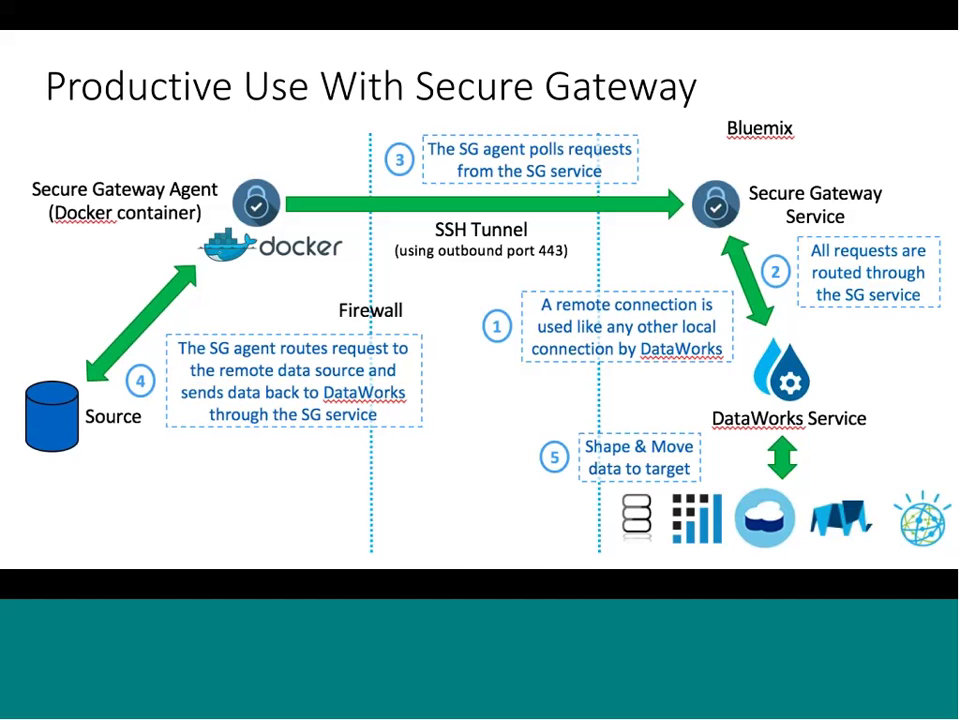
End the slide show at the Q & A slide and switch to the browser showing IBM DataWorks.
key("Right")
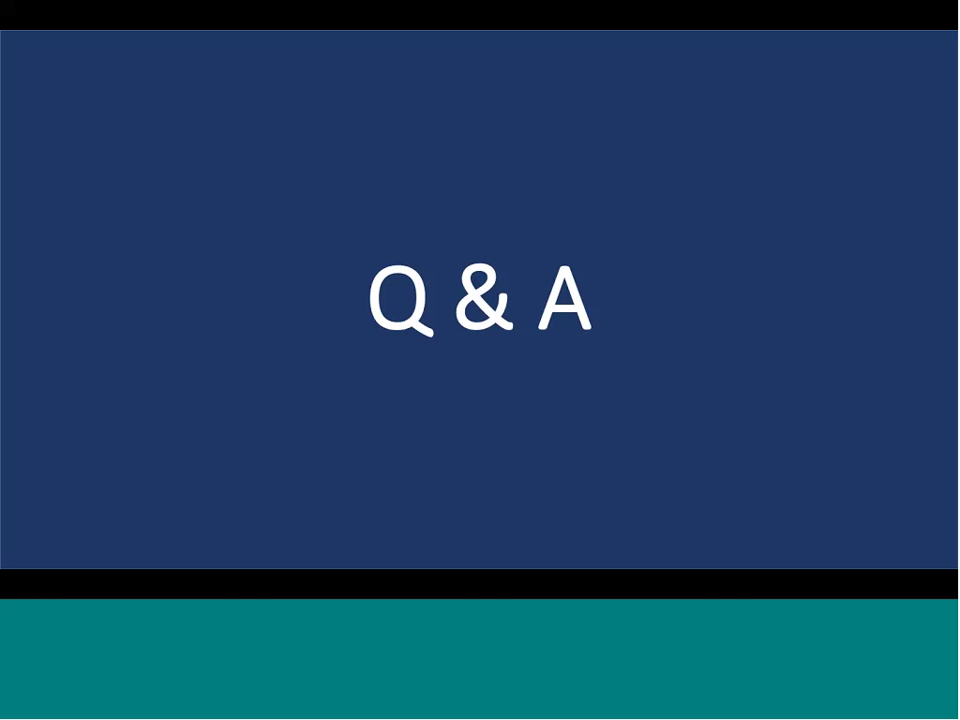
key("Escape")
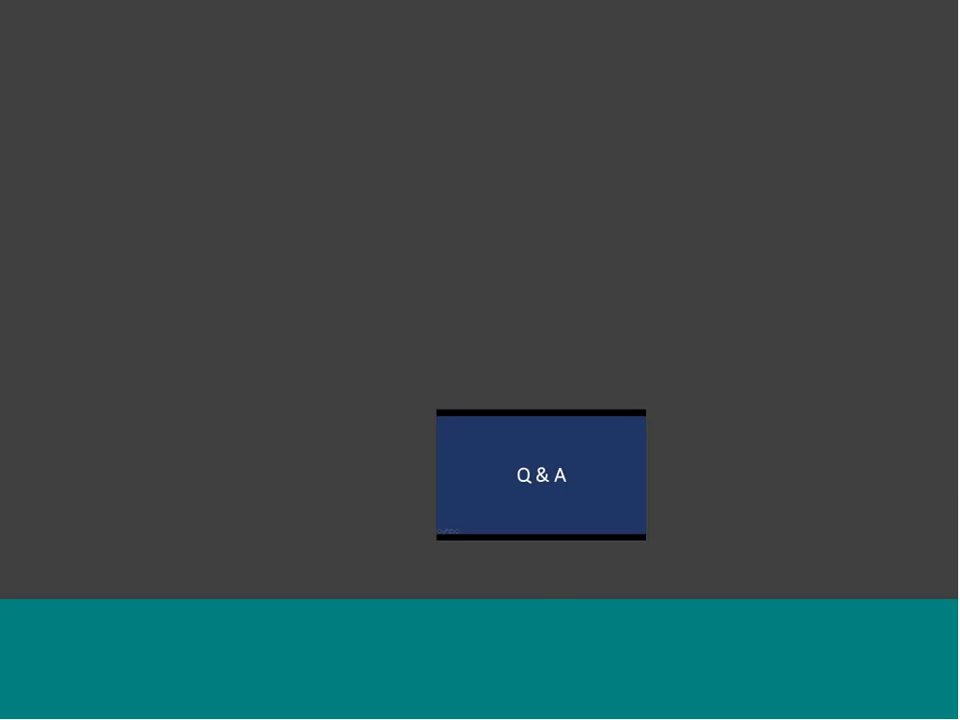
key("super+Tab")
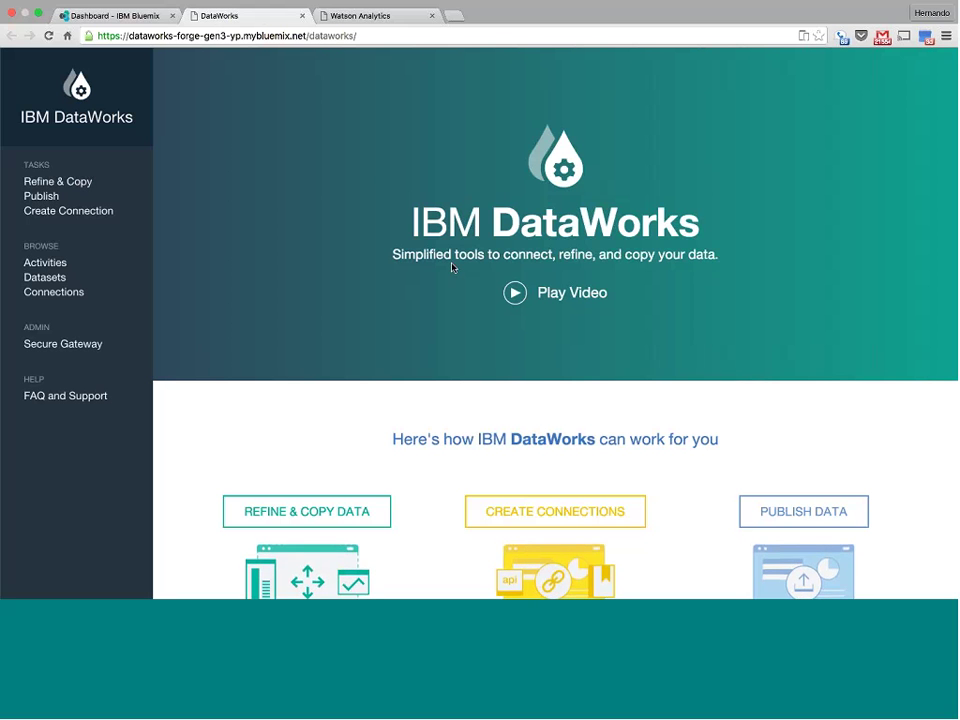
Switch to Watson Analytics and try to upload data from the SigMo_DEMO connection.
left_click(373, 17)
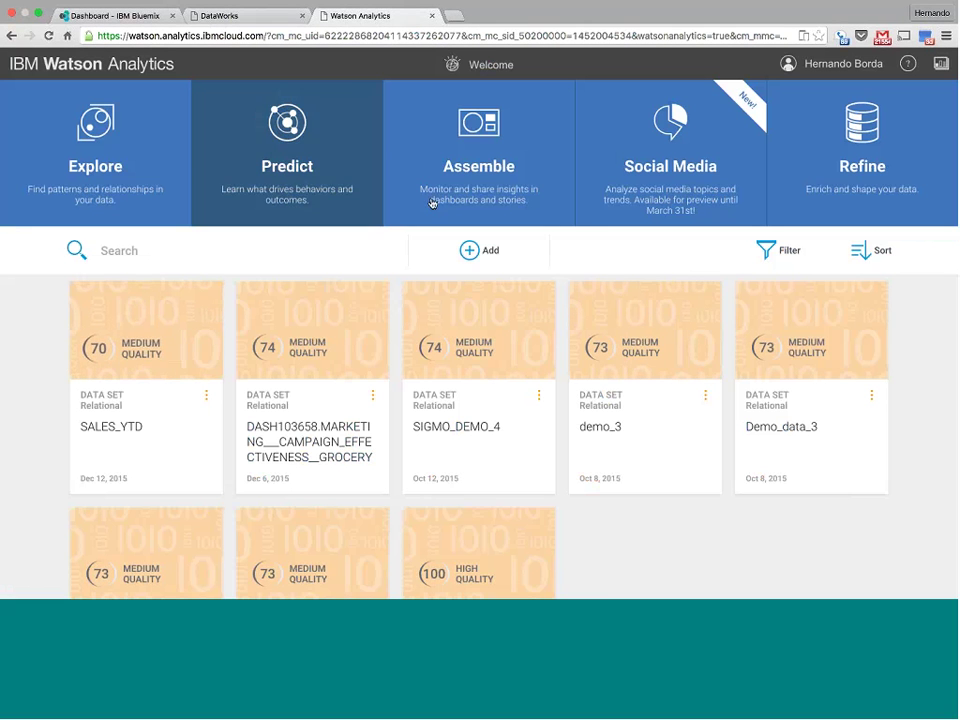
left_click(470, 252)
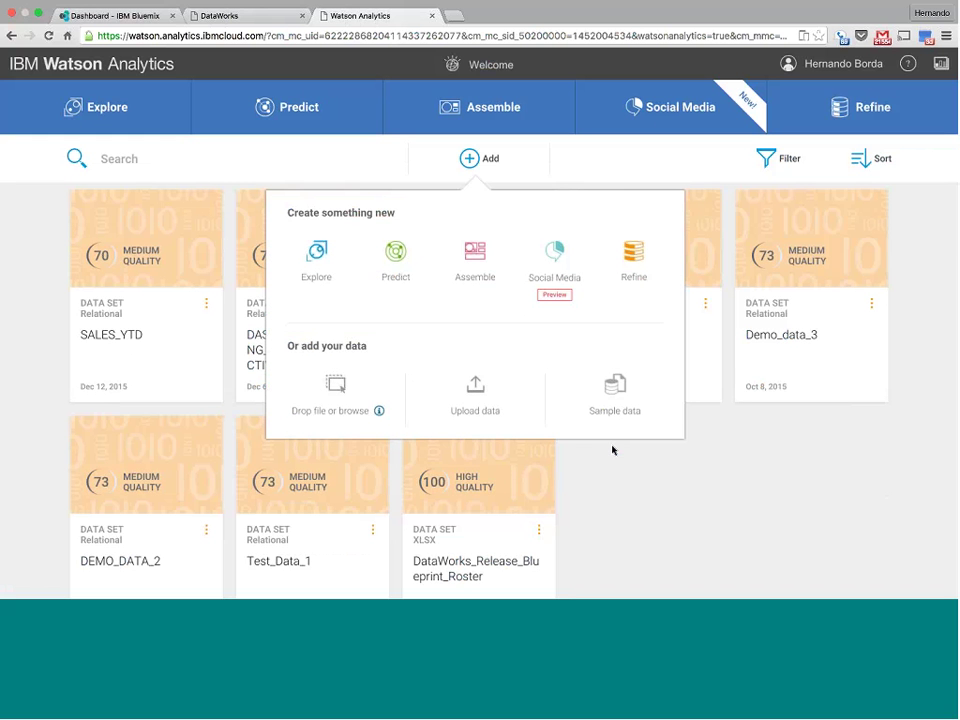
left_click(475, 392)
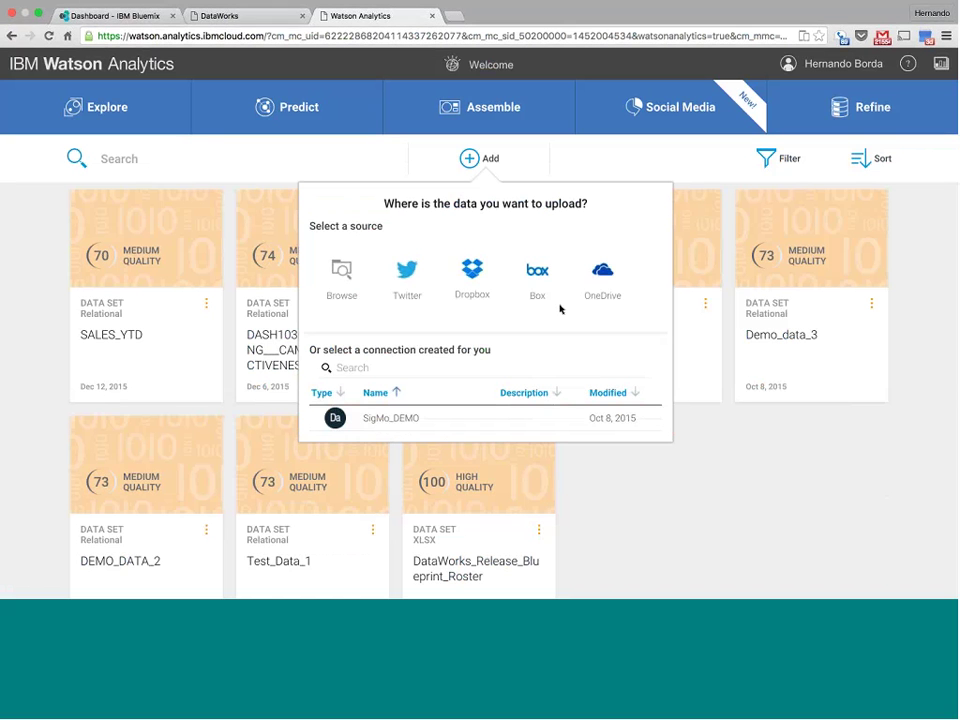
left_click(398, 426)
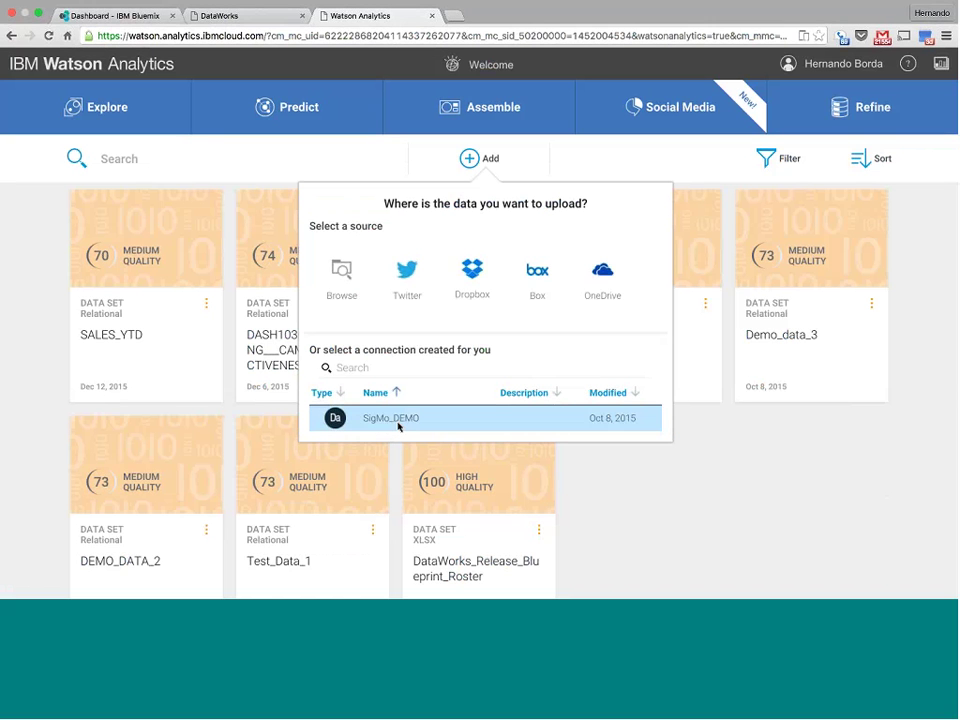
left_click(335, 421)
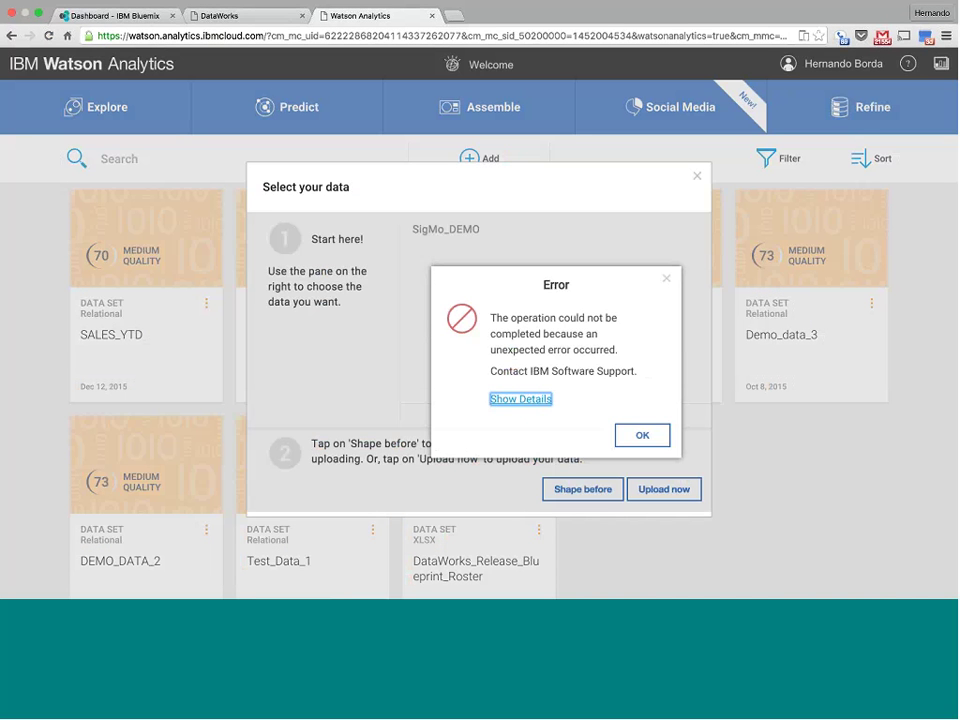
left_click(521, 399)
left_click(645, 457)
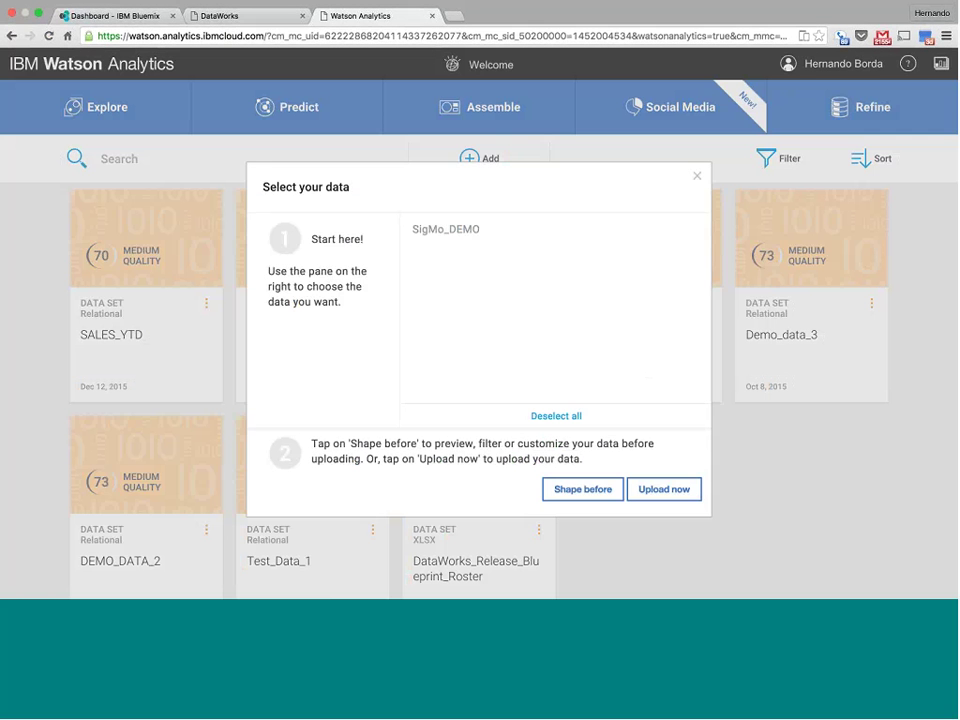
key("Escape")
scroll(683, 268, "up", 2)
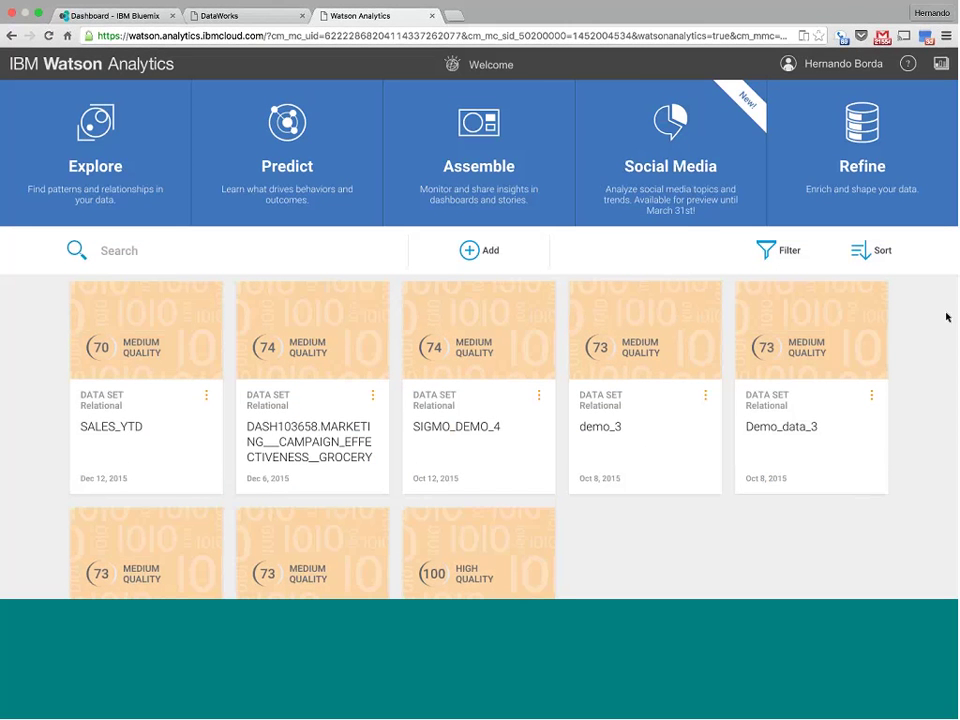
Retry opening the SigMo_DEMO connection as the upload source and close the data selection.
left_click(473, 250)
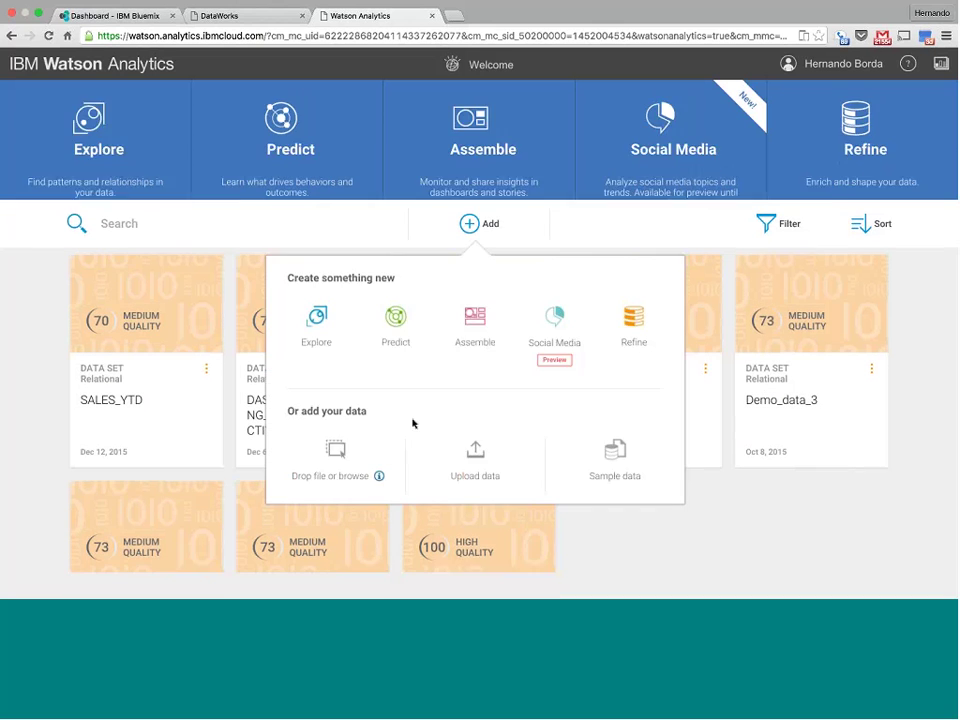
left_click(396, 394)
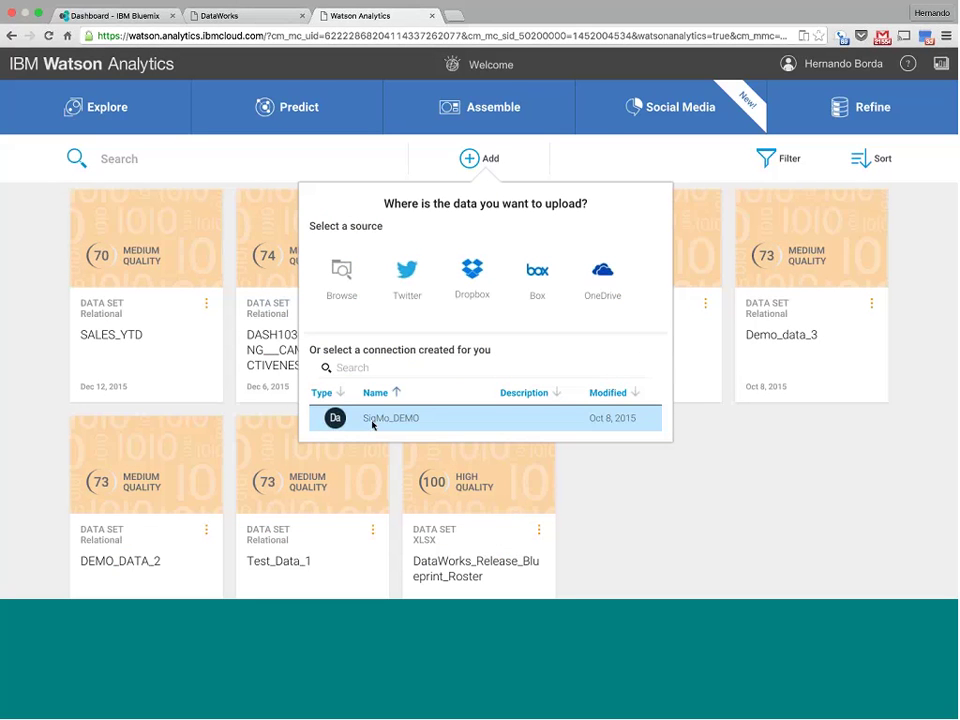
left_click(393, 417)
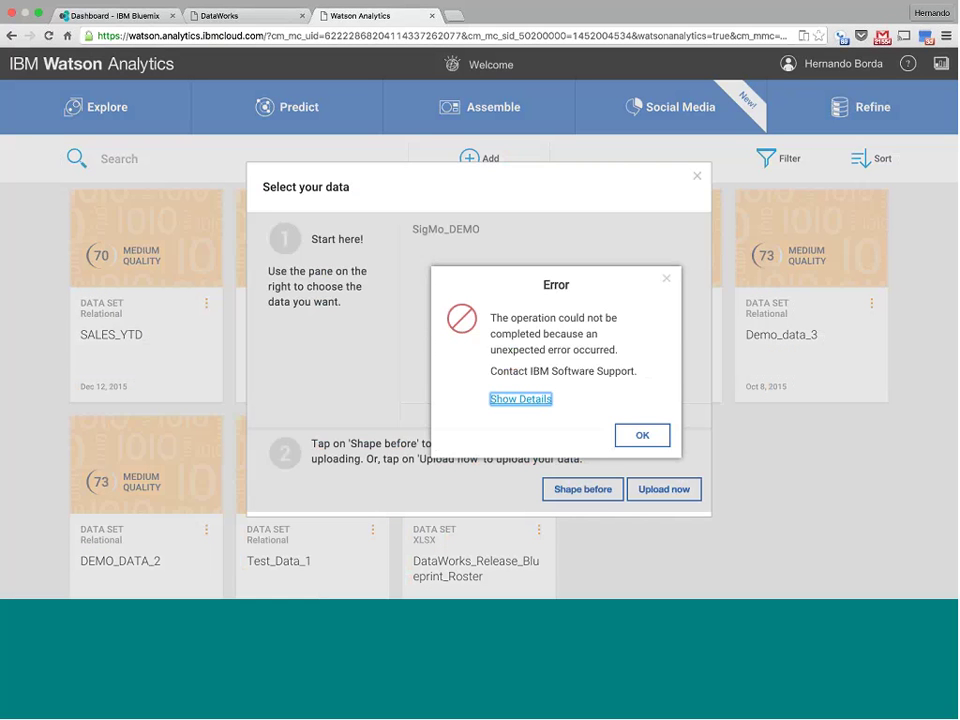
left_click(642, 437)
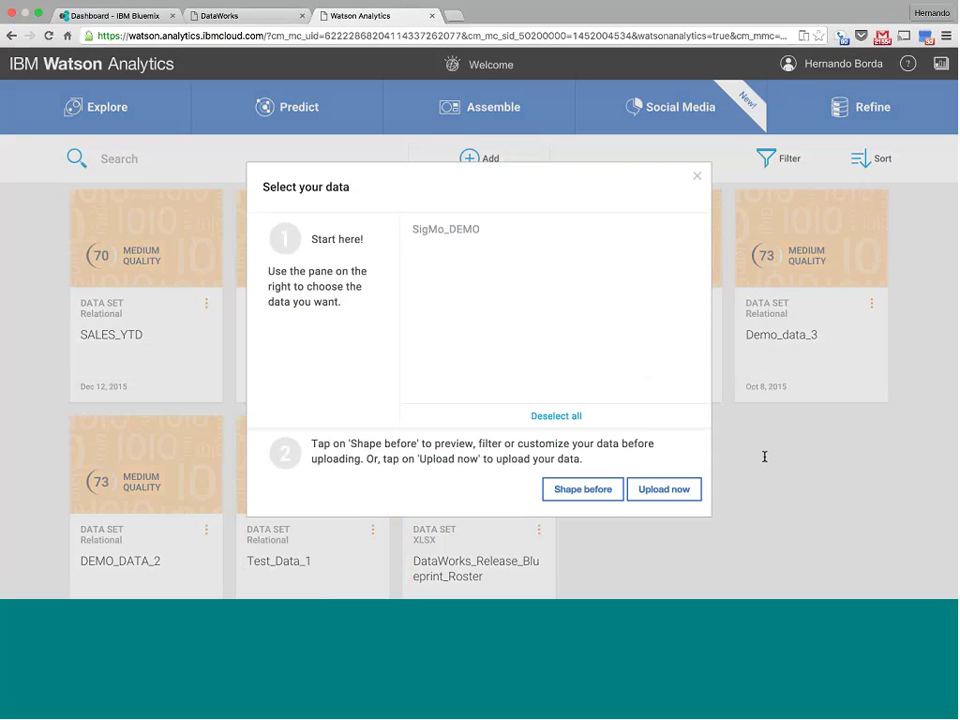
left_click(699, 178)
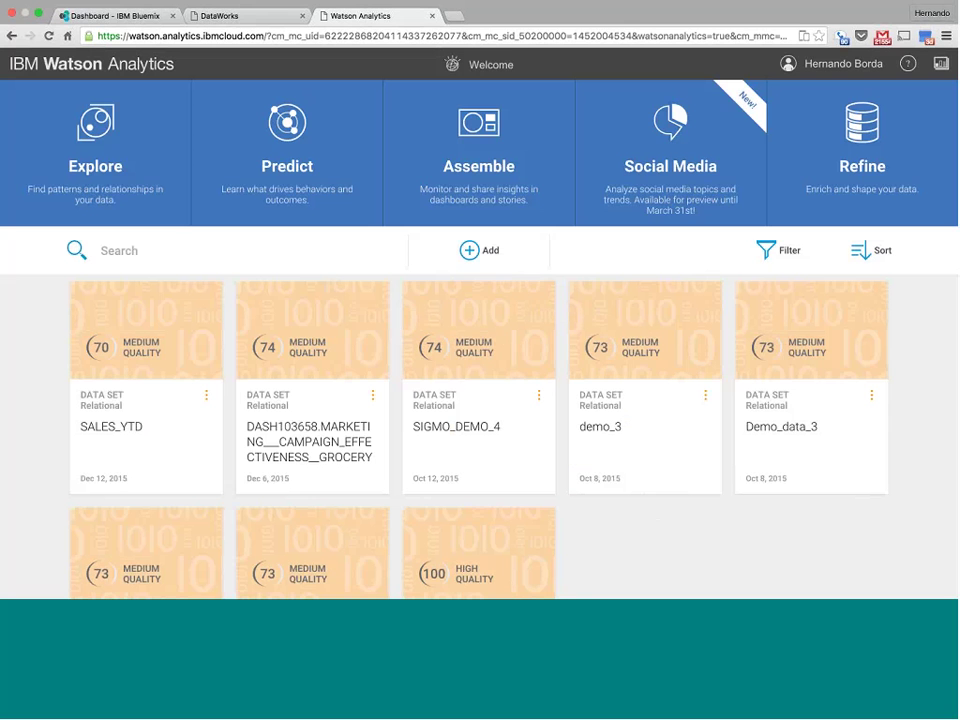
Return to DataWorks and look at the new connection settings for IBM dashDB and Microsoft SQL Server.
left_click(278, 16)
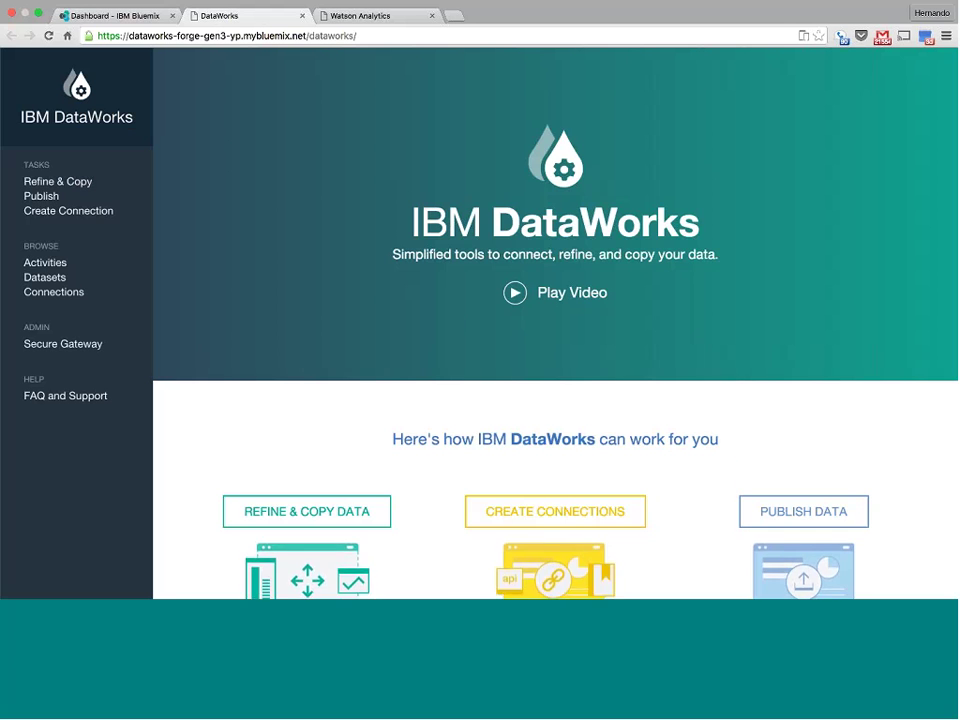
scroll(510, 427, "down", 4)
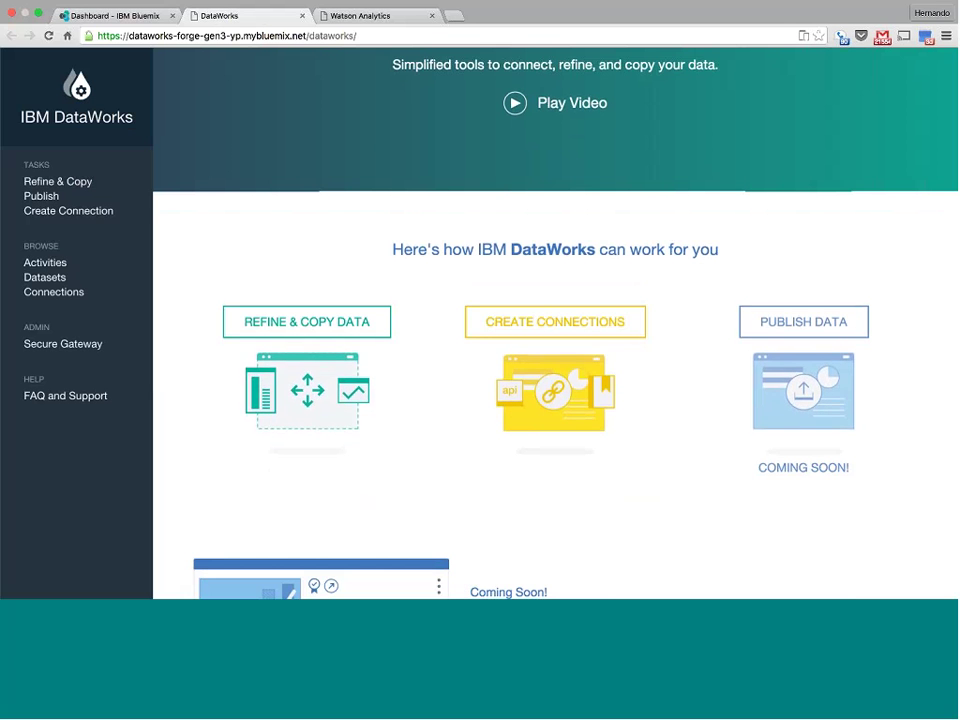
left_click(105, 210)
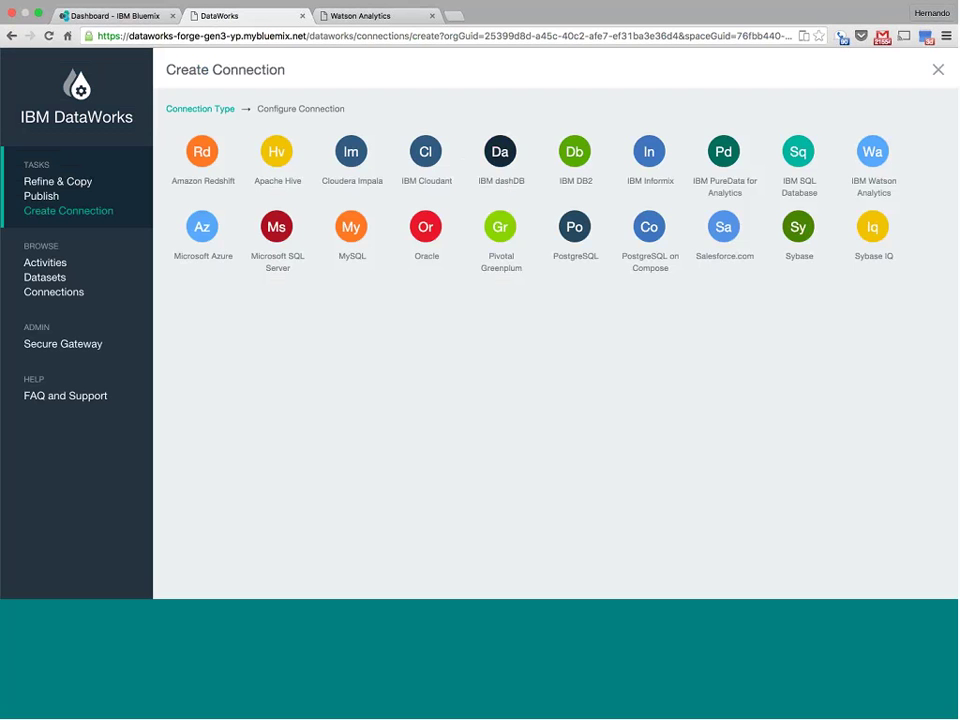
left_click(497, 160)
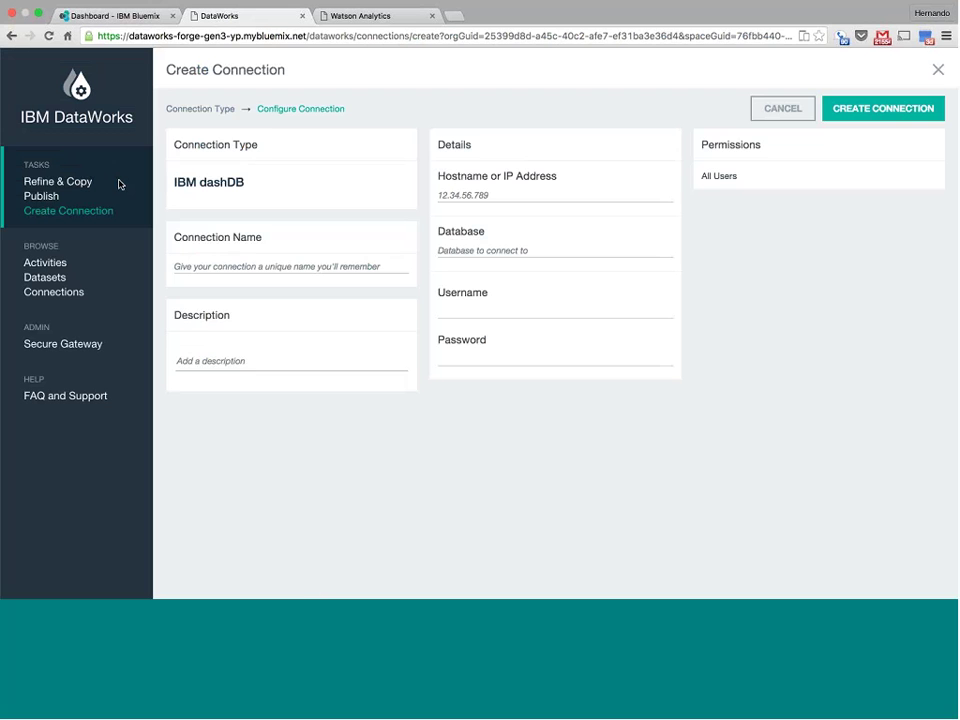
left_click(778, 115)
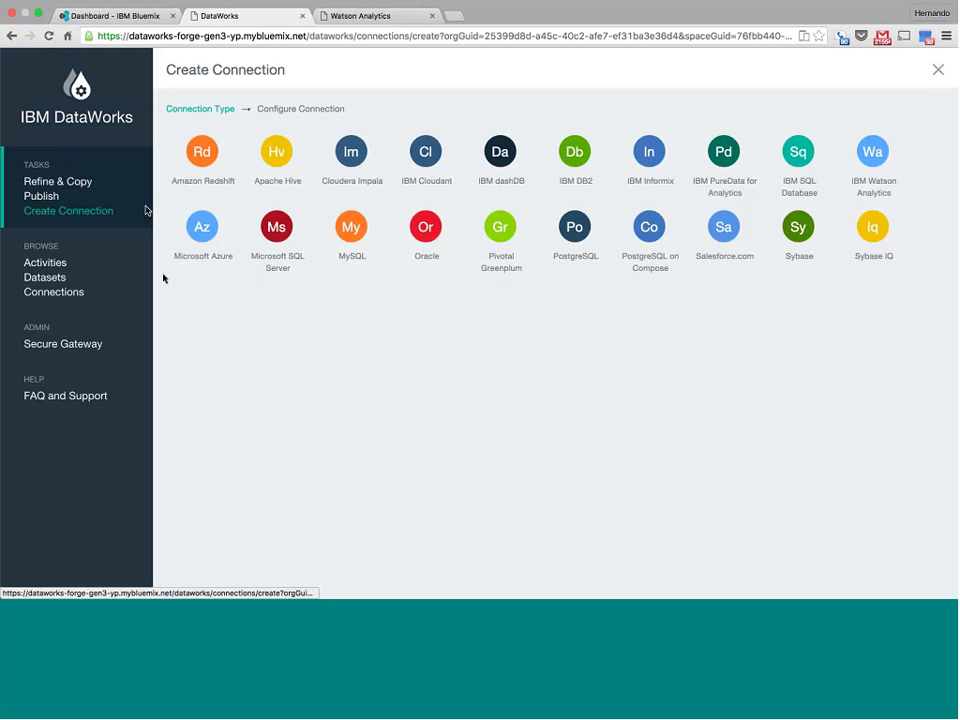
left_click(244, 264)
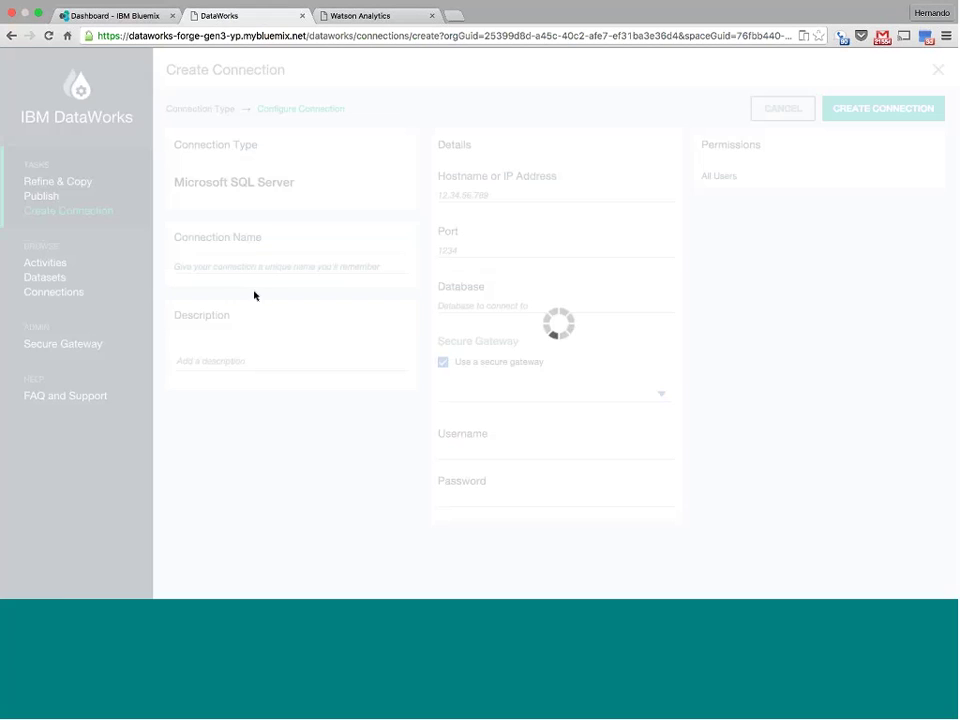
Start a Refine & Copy activity and load the MARKETING___CAMPAIGN_EFFECTIVENESS table from Marketing Campaign Data, schema DASH103658, for refining.
left_click(60, 183)
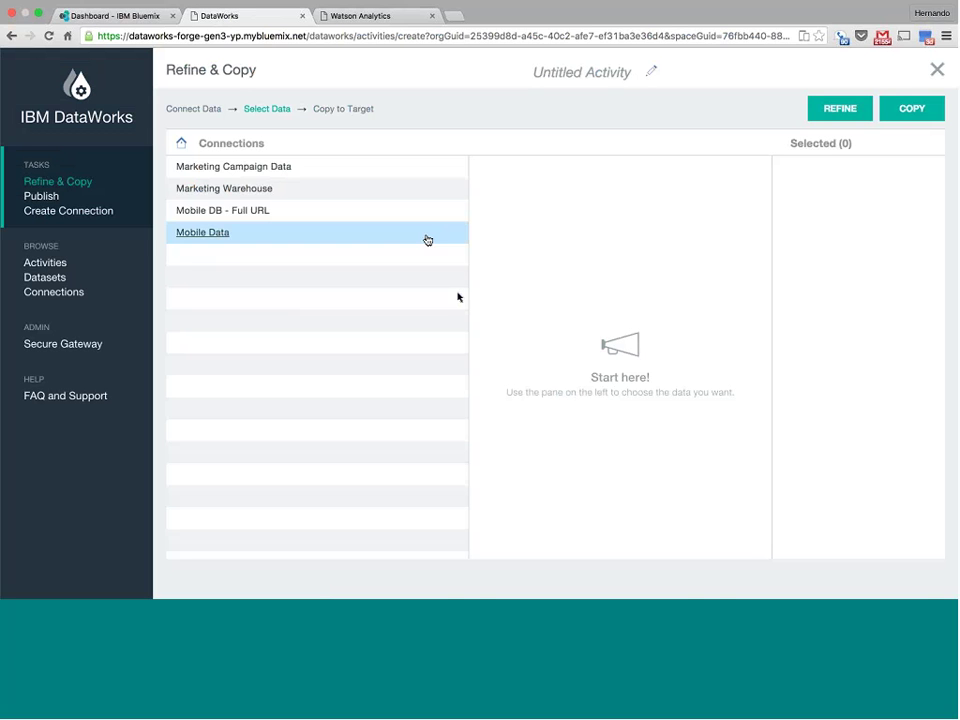
left_click(203, 168)
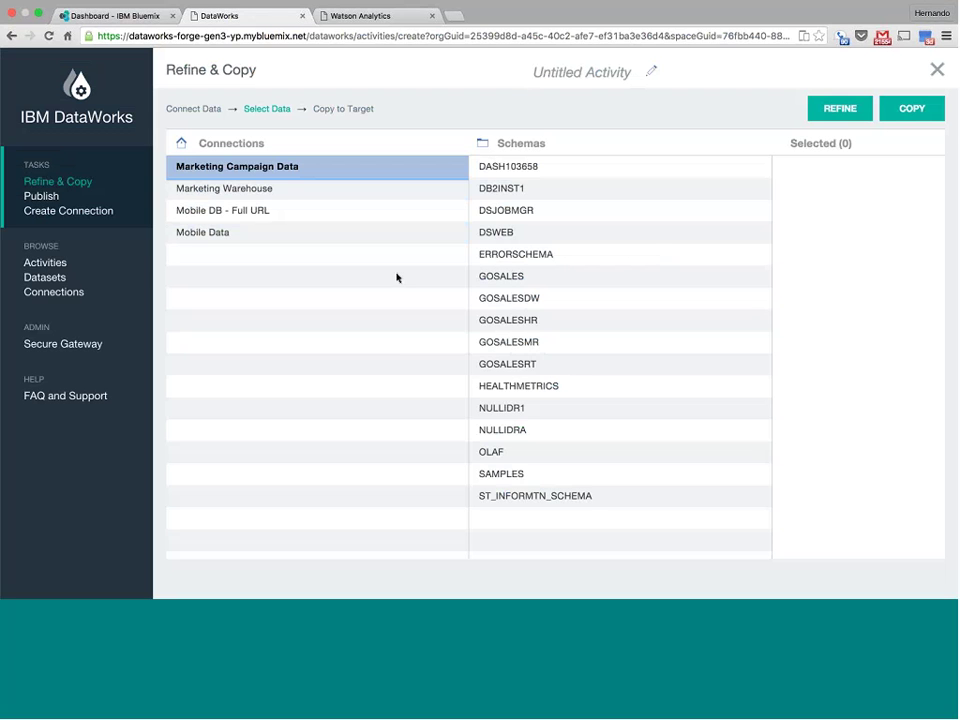
left_click(514, 166)
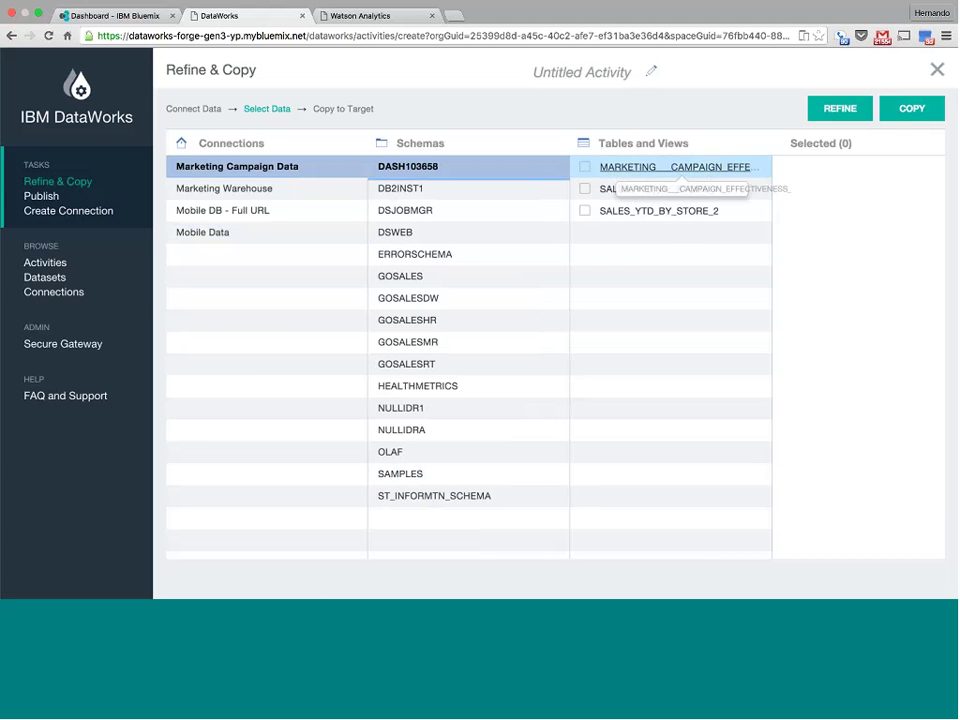
left_click(586, 168)
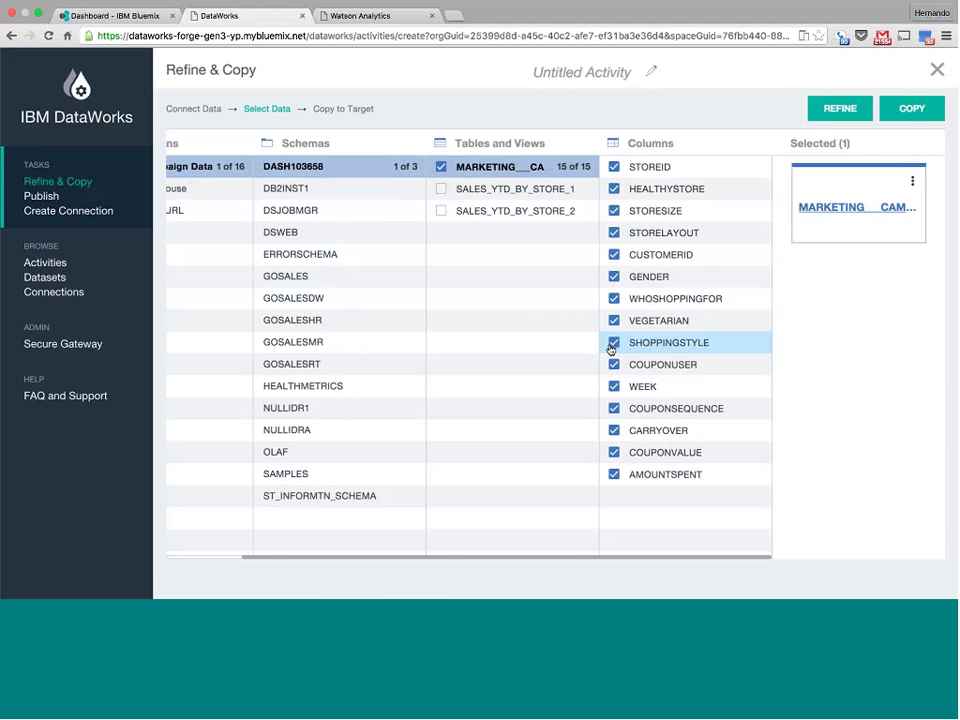
left_click(845, 109)
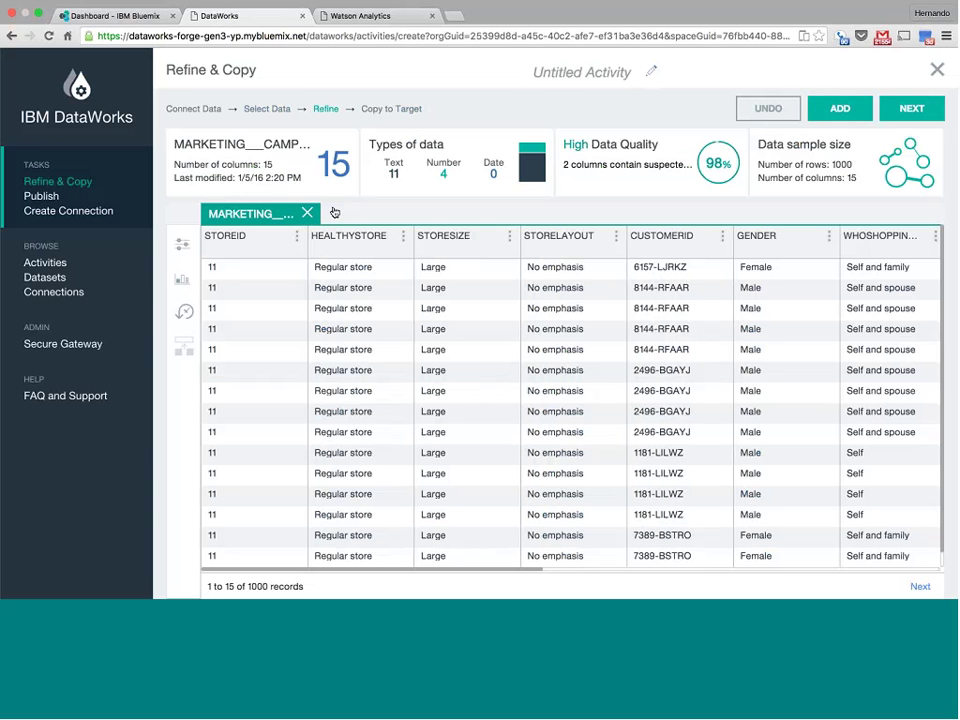
Review the marketing table's data summary and show the quality scores and value distributions across all its columns.
mouse_move(393, 139)
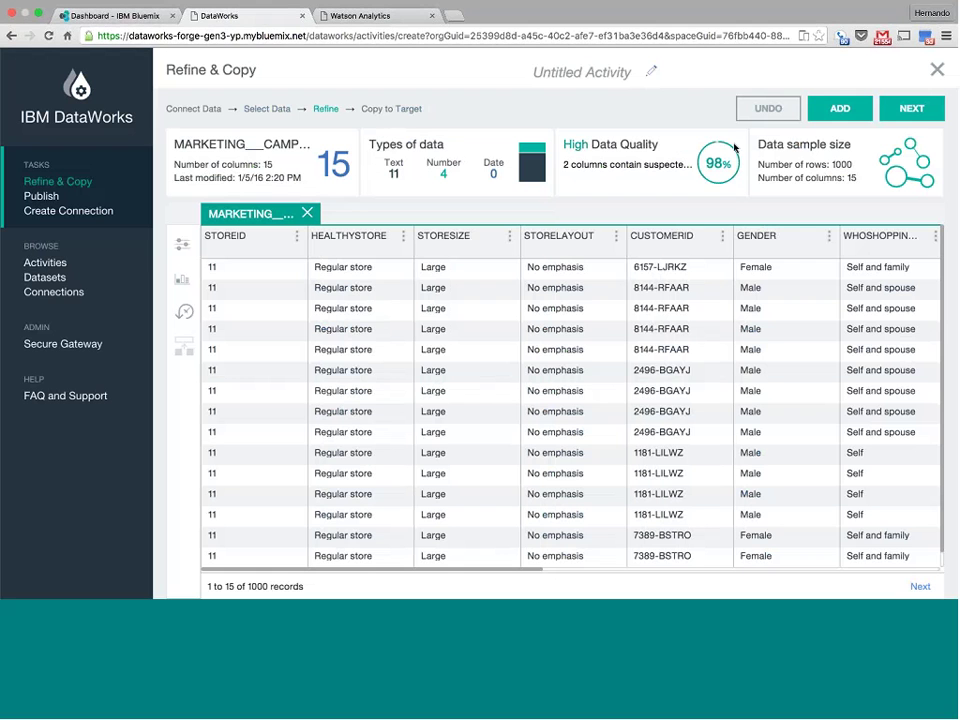
mouse_move(640, 163)
scroll(512, 447, "down", 1)
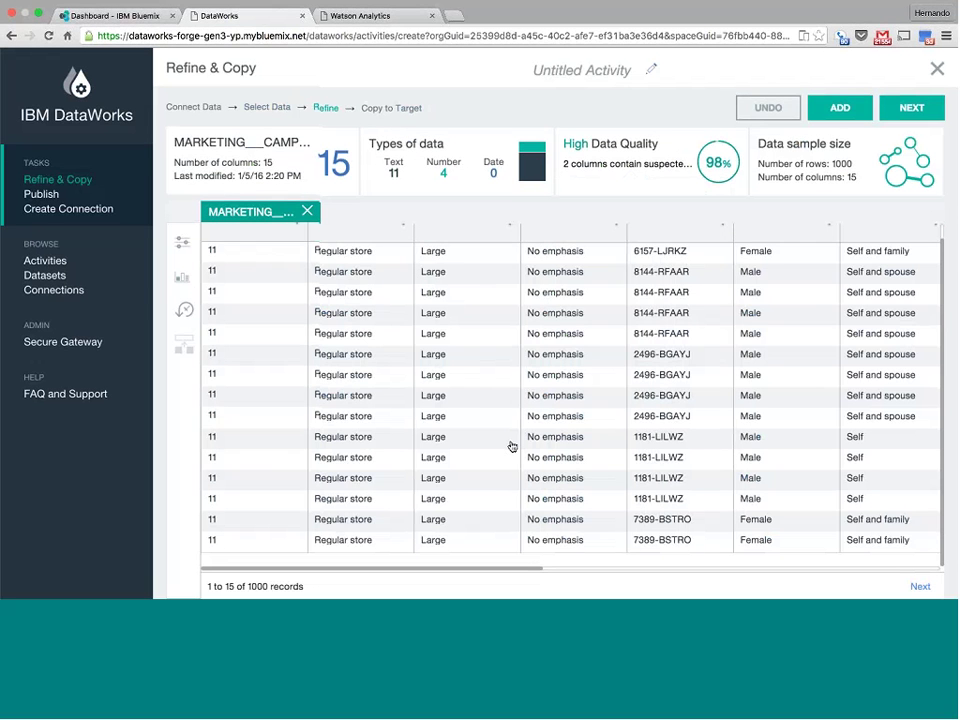
scroll(518, 450, "up", 1)
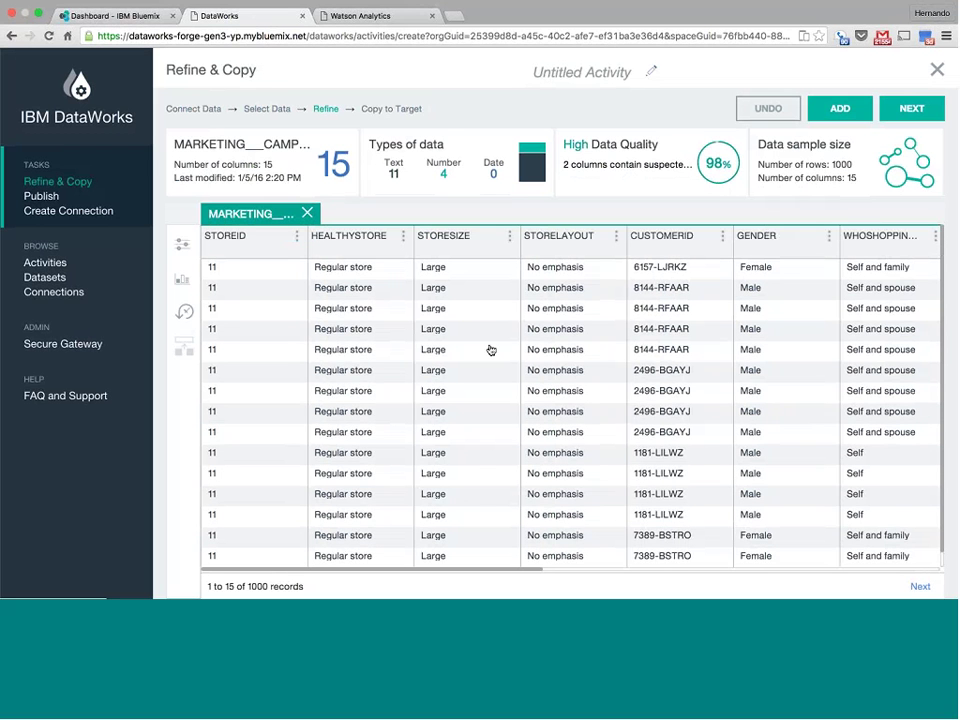
left_click(185, 286)
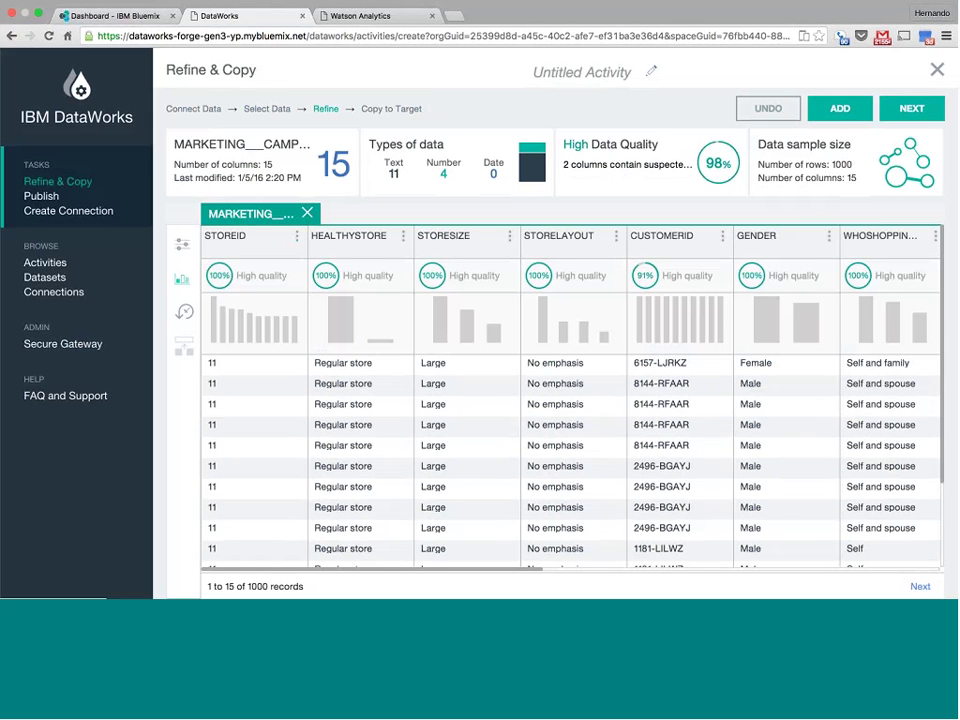
scroll(783, 330, "right", 6)
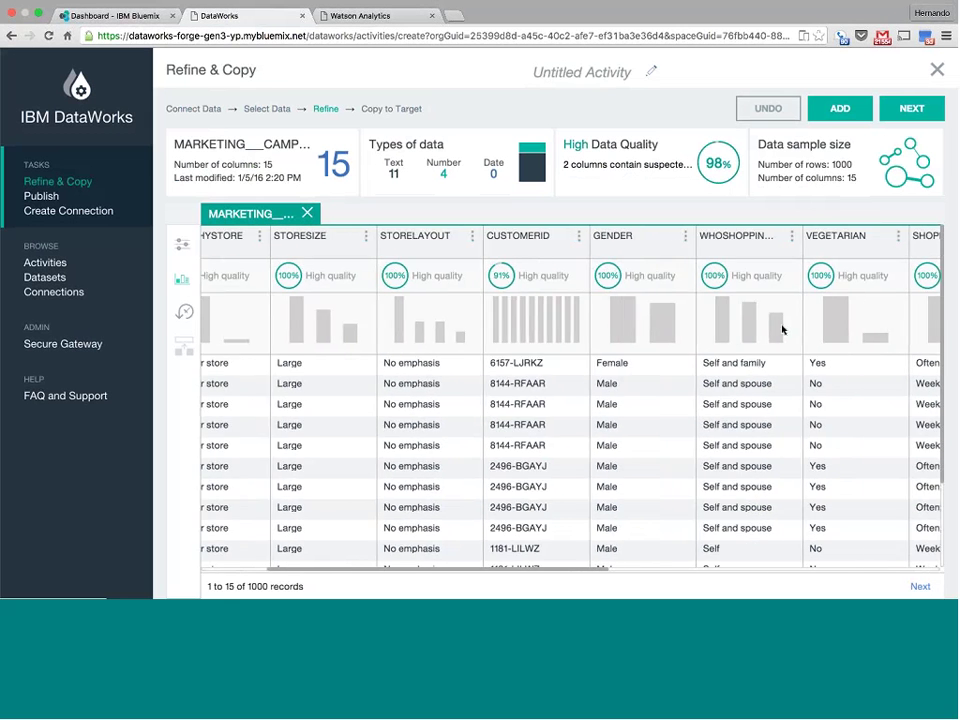
scroll(783, 330, "right", 10)
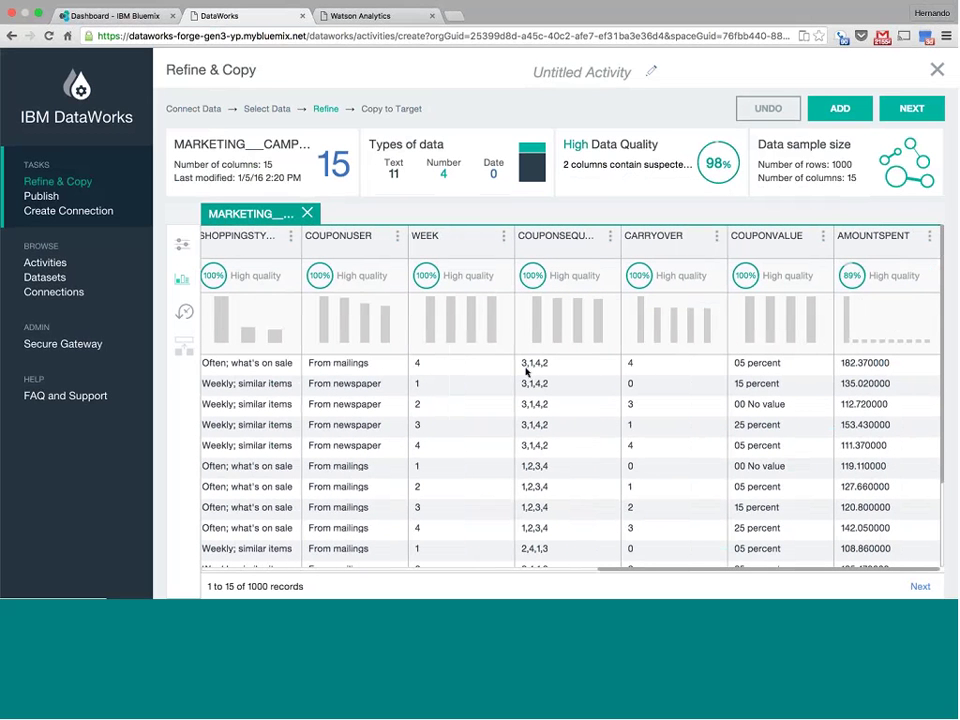
Add the SALES_YTD_BY_STORE_1 table with all its columns to the refine activity.
left_click(841, 107)
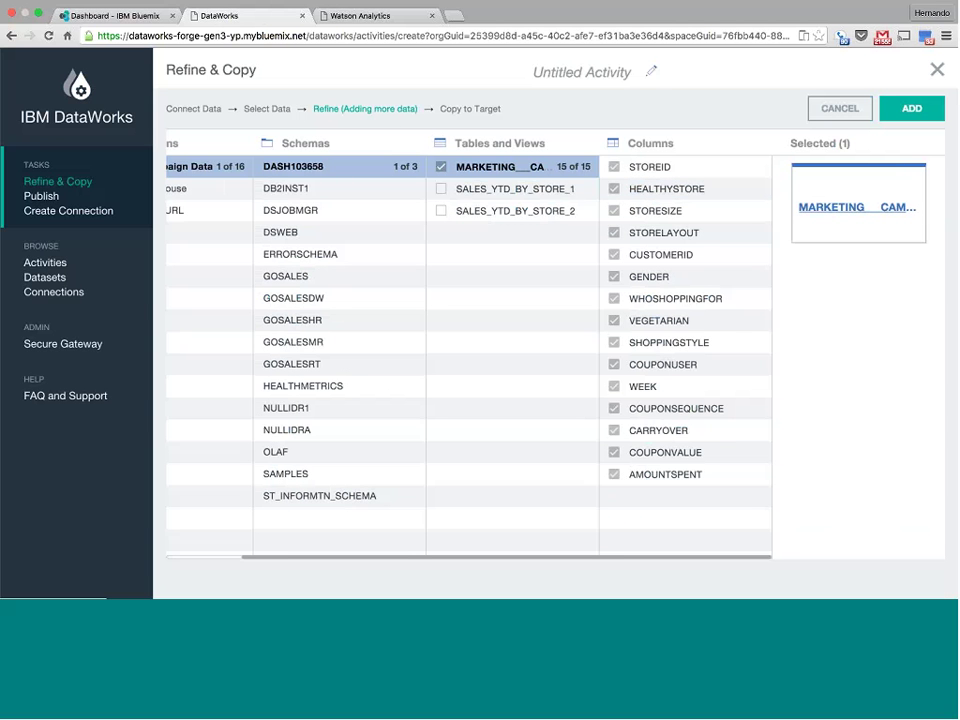
left_click(442, 190)
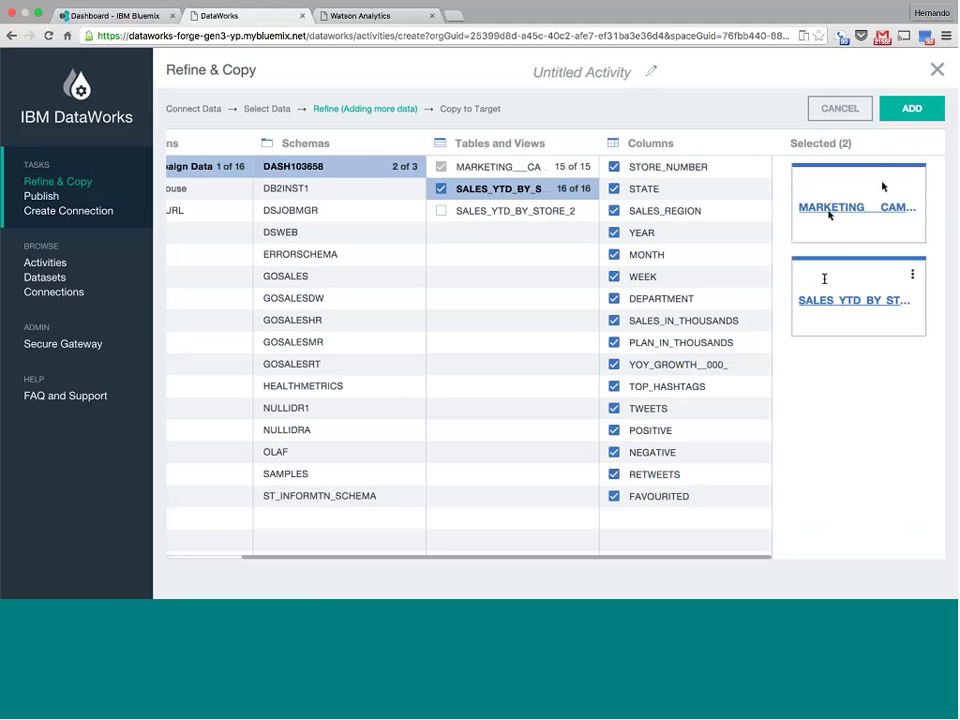
left_click(909, 110)
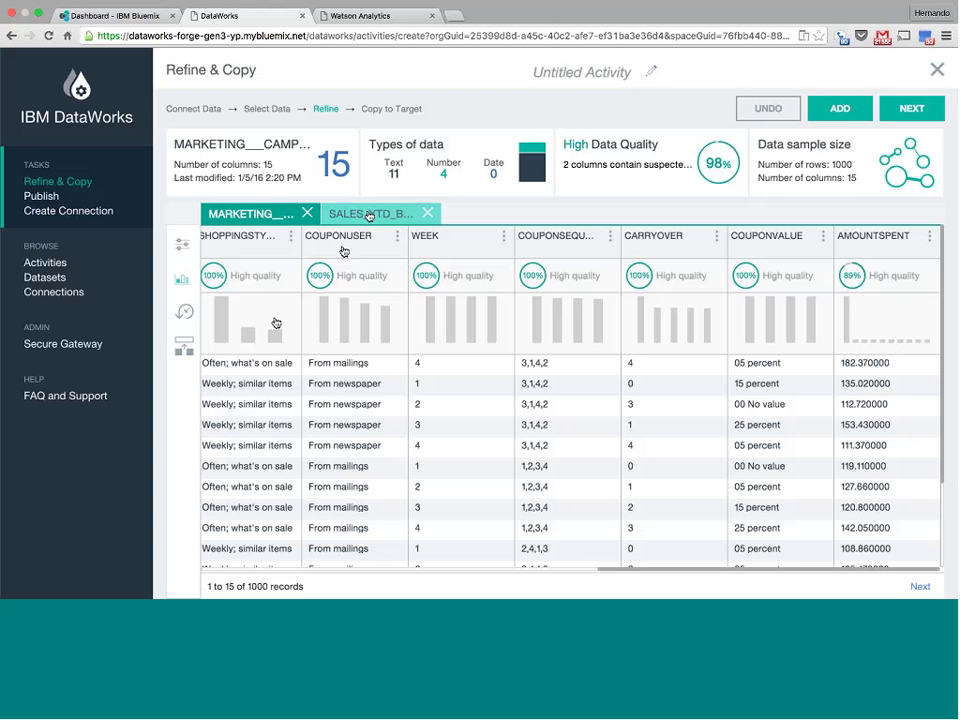
Join the marketing table's STOREID to the sales table's STORE_NUMBER with all sales columns included, keeping only matching rows.
left_click(185, 348)
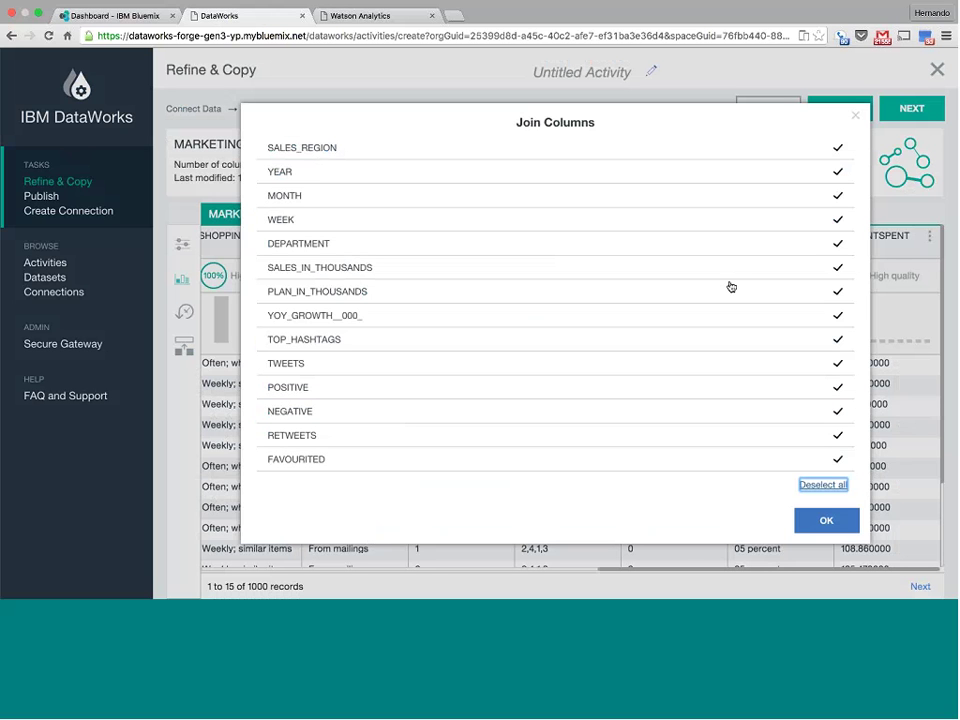
left_click(828, 526)
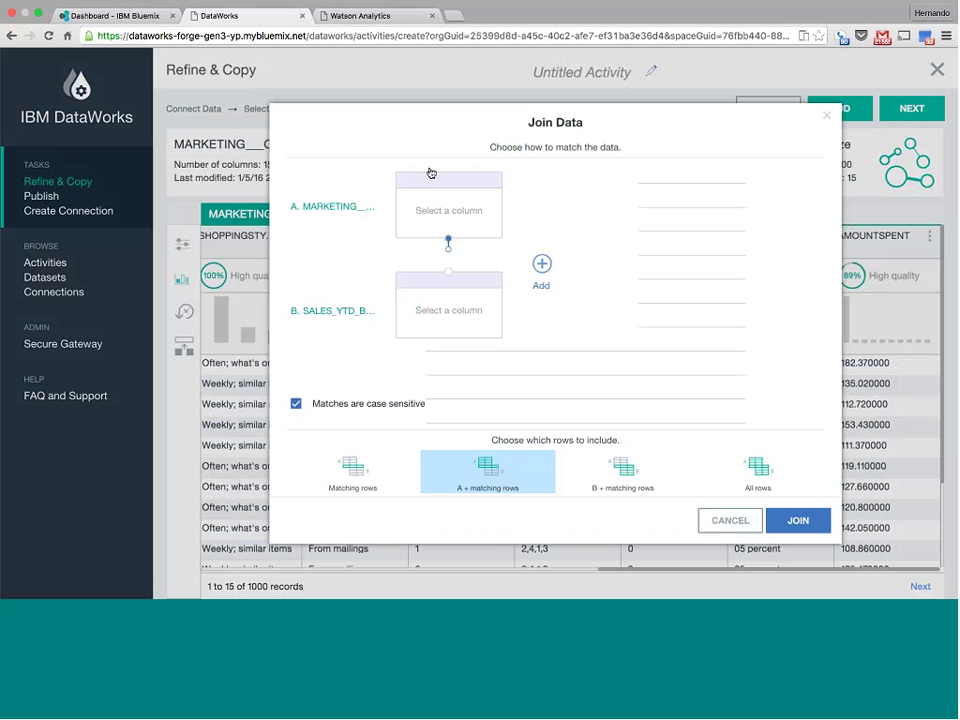
left_click(420, 205)
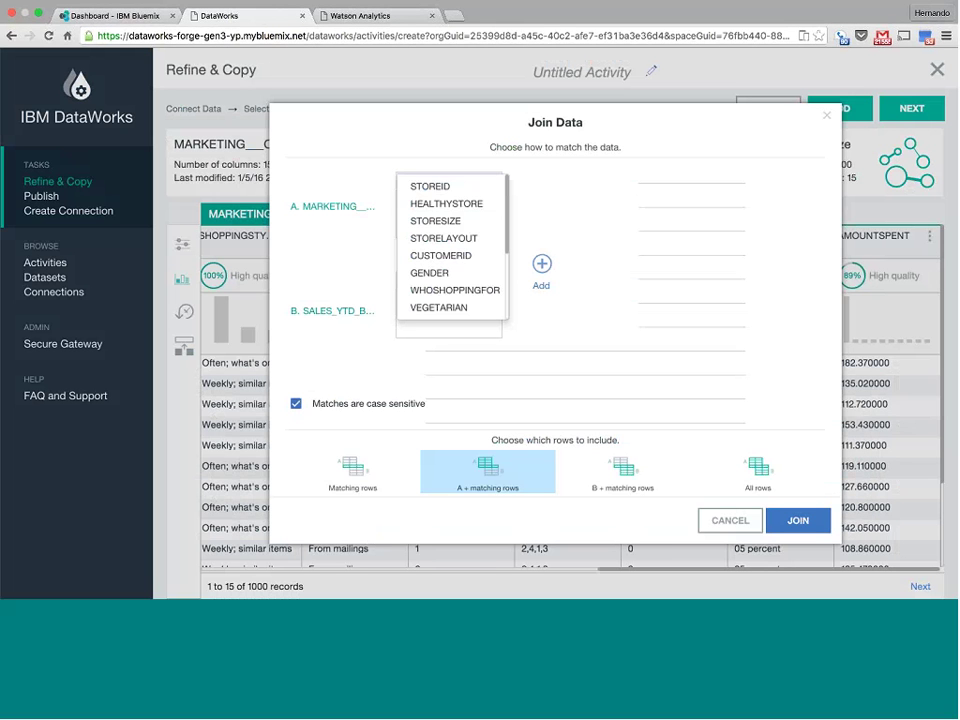
left_click(414, 184)
left_click(448, 305)
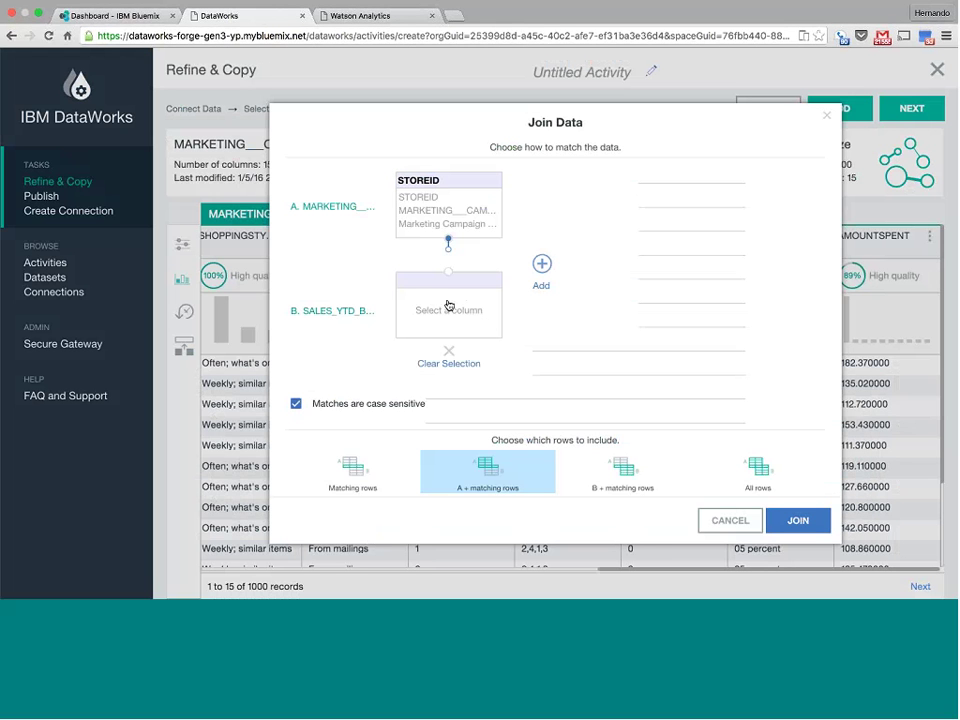
left_click(448, 308)
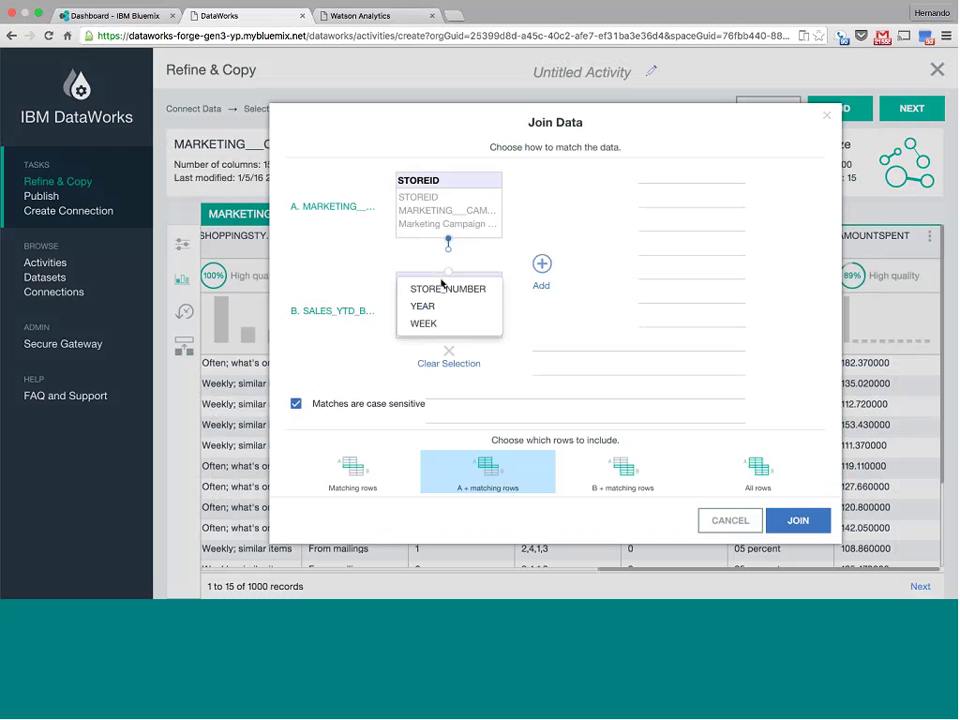
left_click(443, 294)
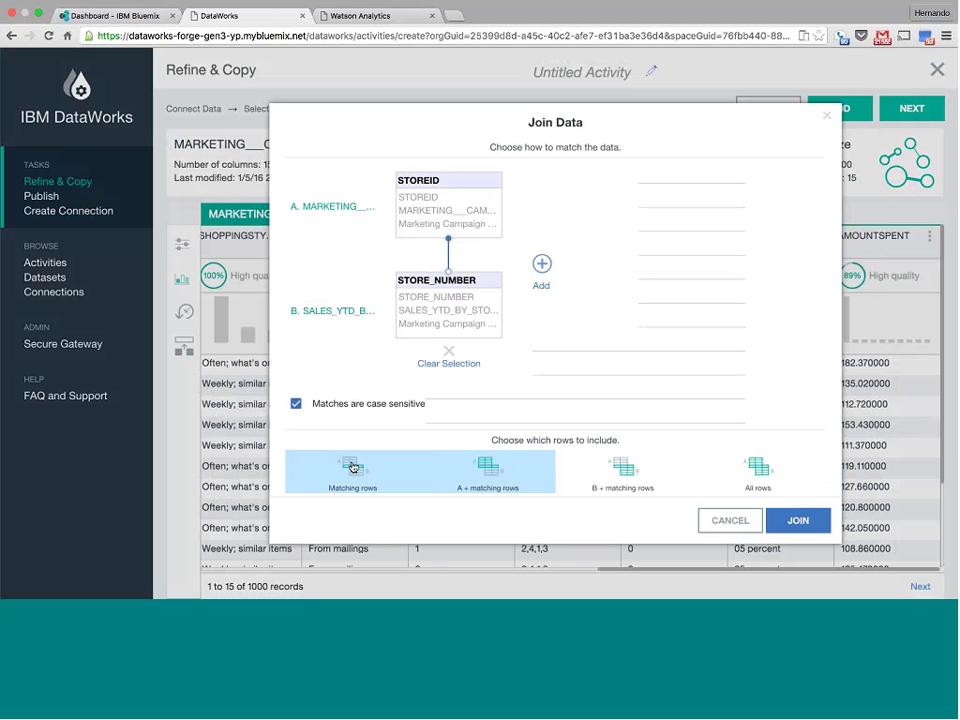
left_click(352, 467)
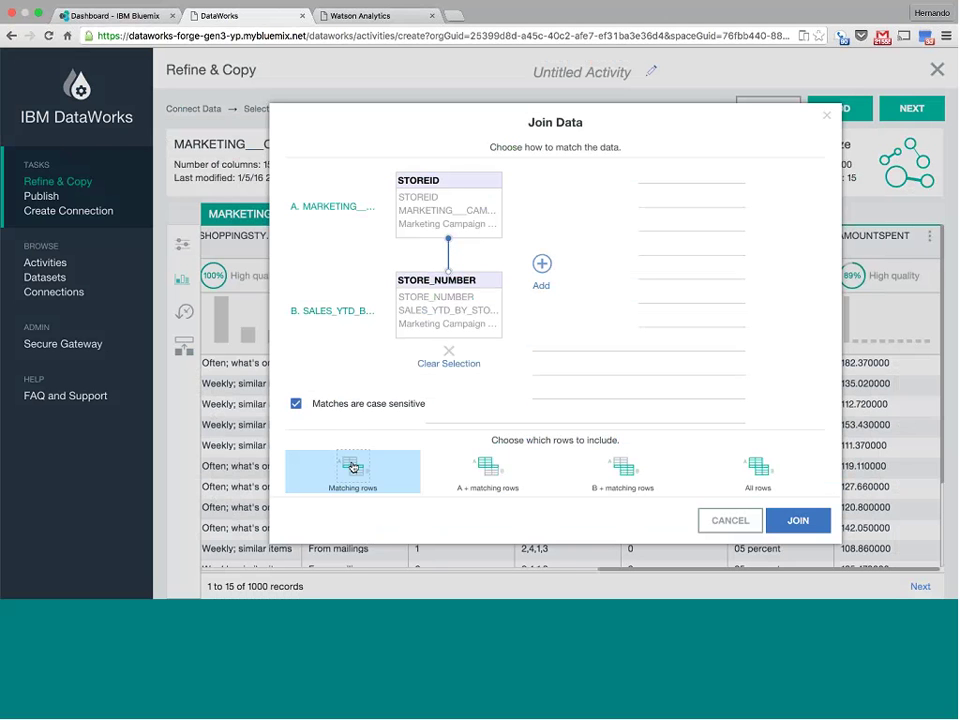
left_click(799, 522)
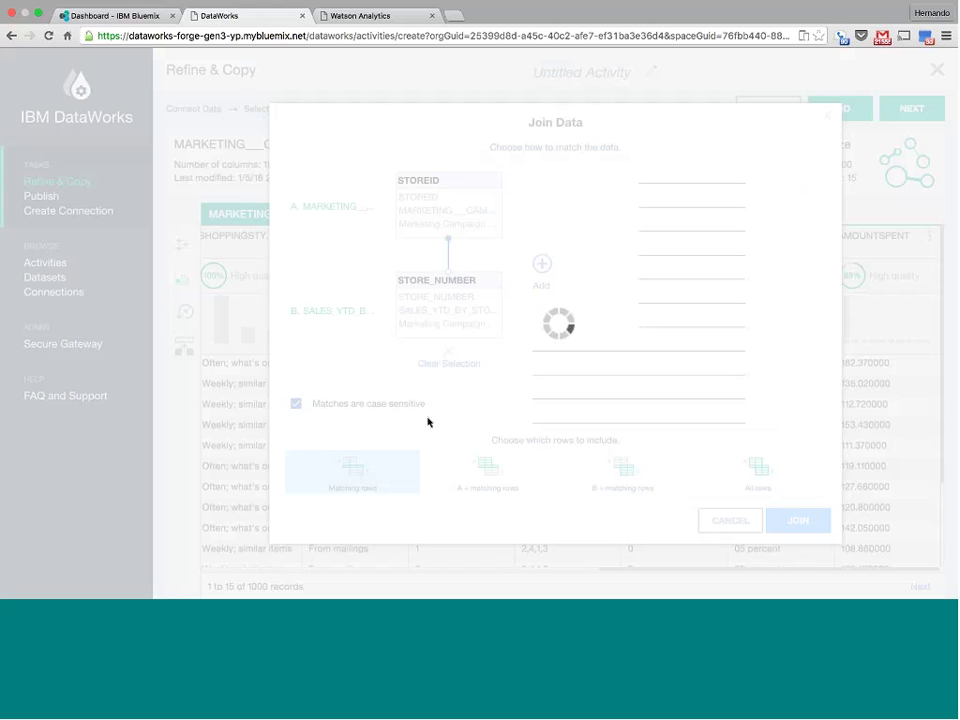
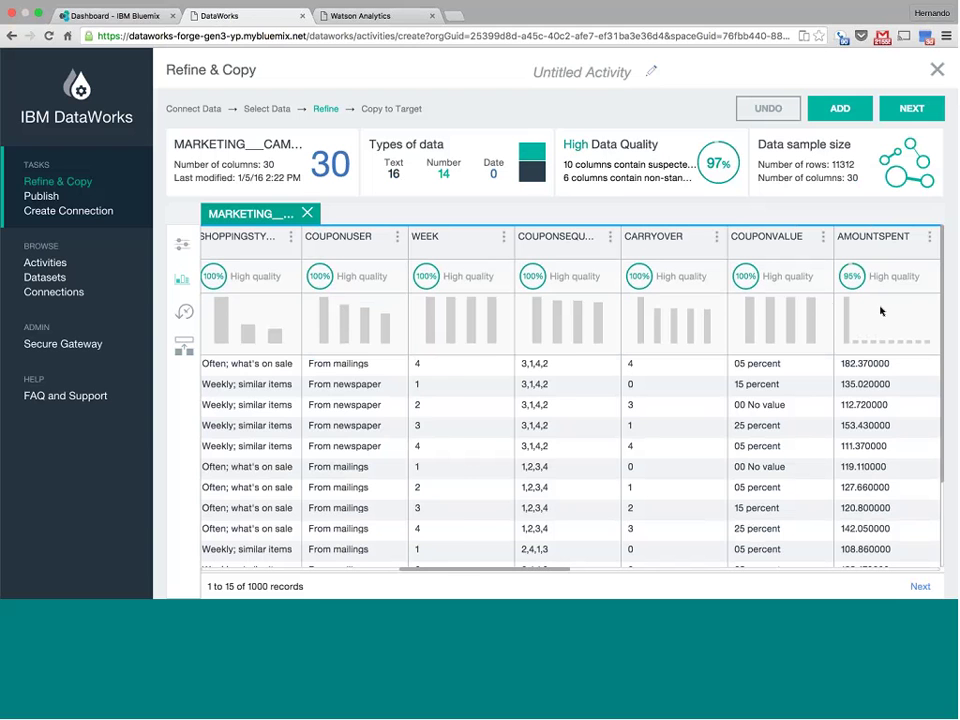
Filter the joined table on AMOUNTSPENT to keep every value except 0.000000.
scroll(880, 311, "right", 2)
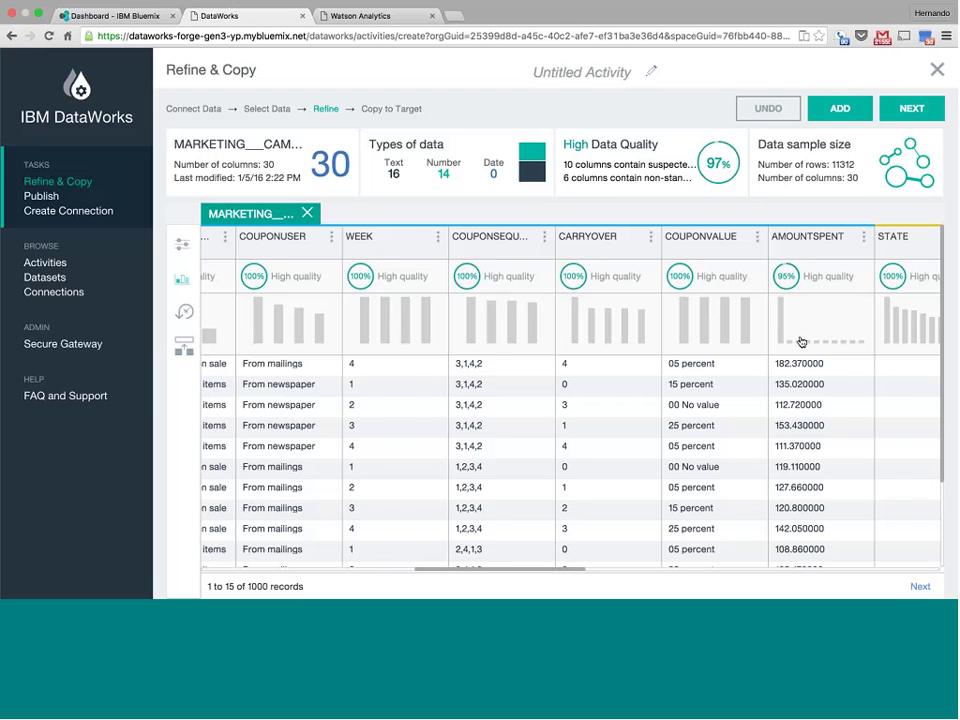
scroll(801, 342, "right", 5)
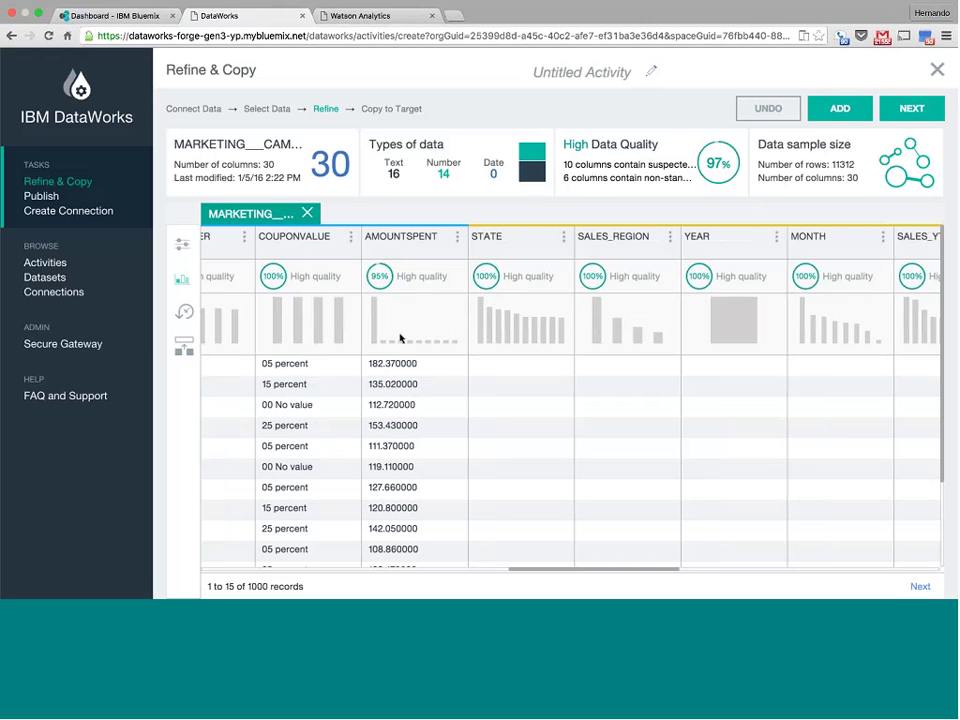
left_click(456, 237)
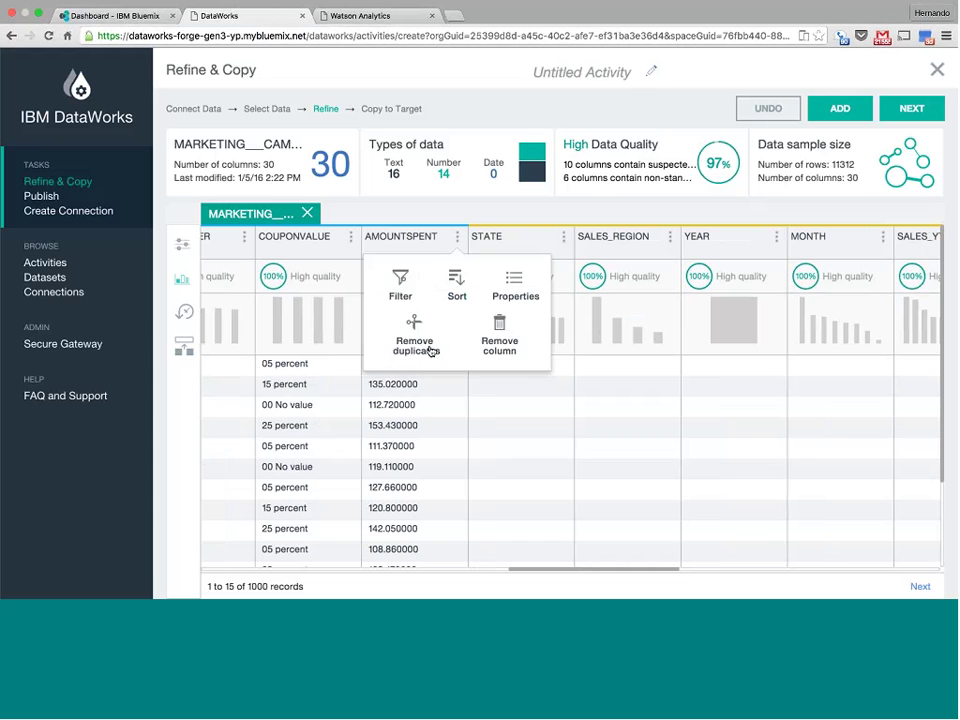
left_click(401, 284)
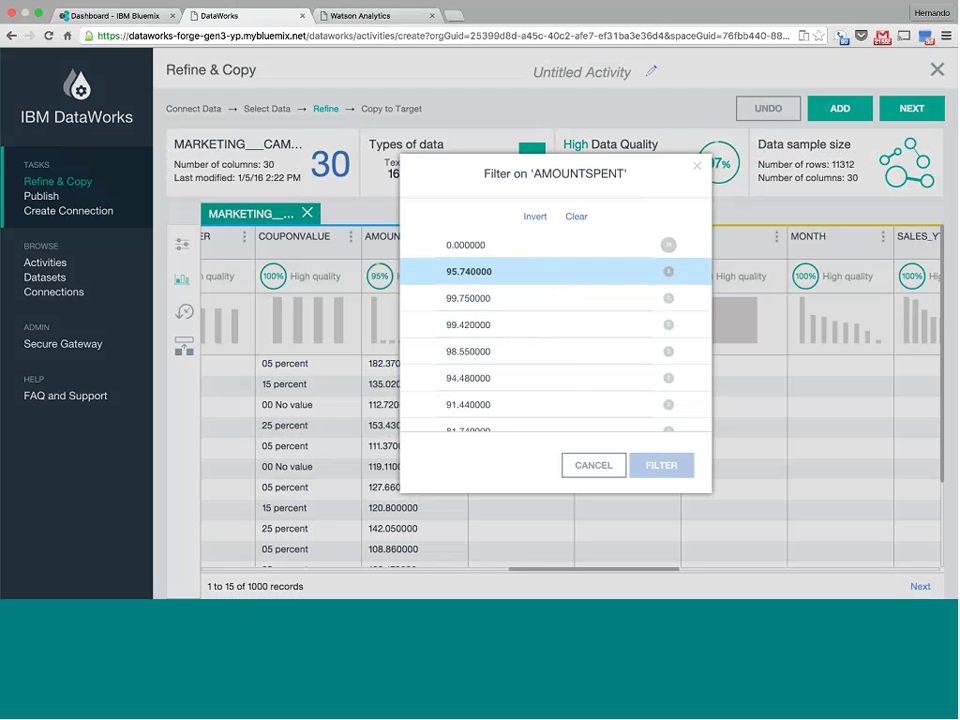
left_click(537, 217)
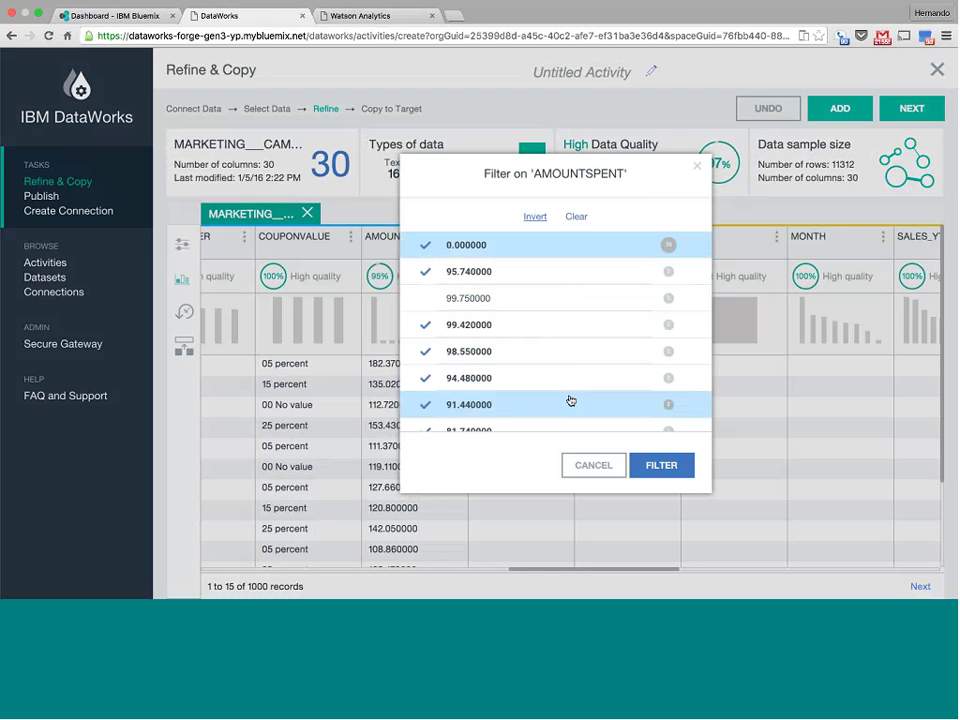
left_click(424, 246)
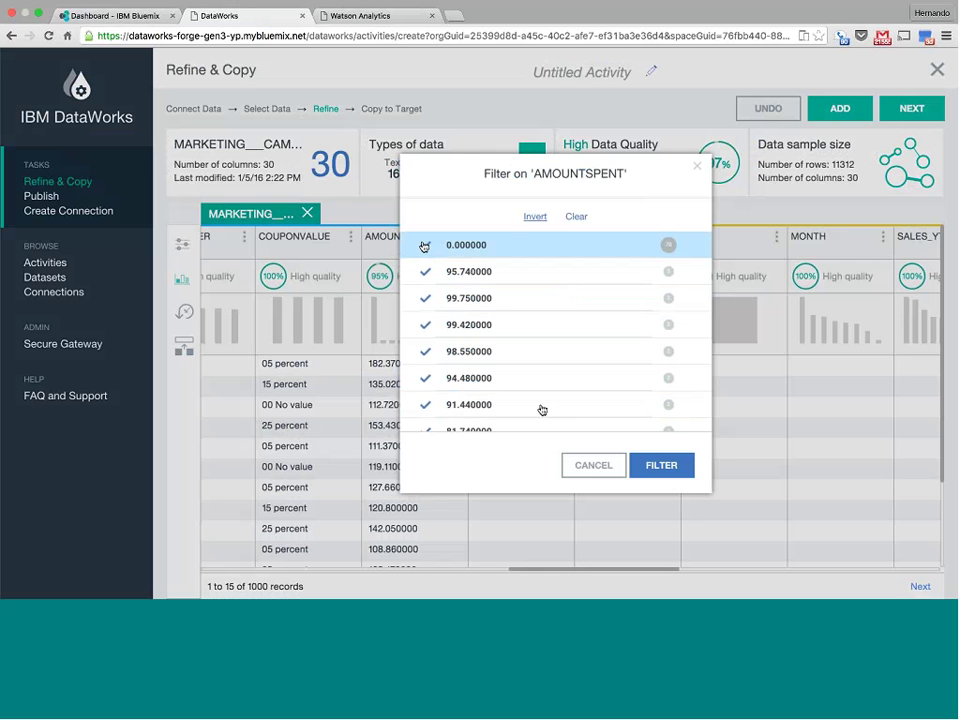
left_click(661, 466)
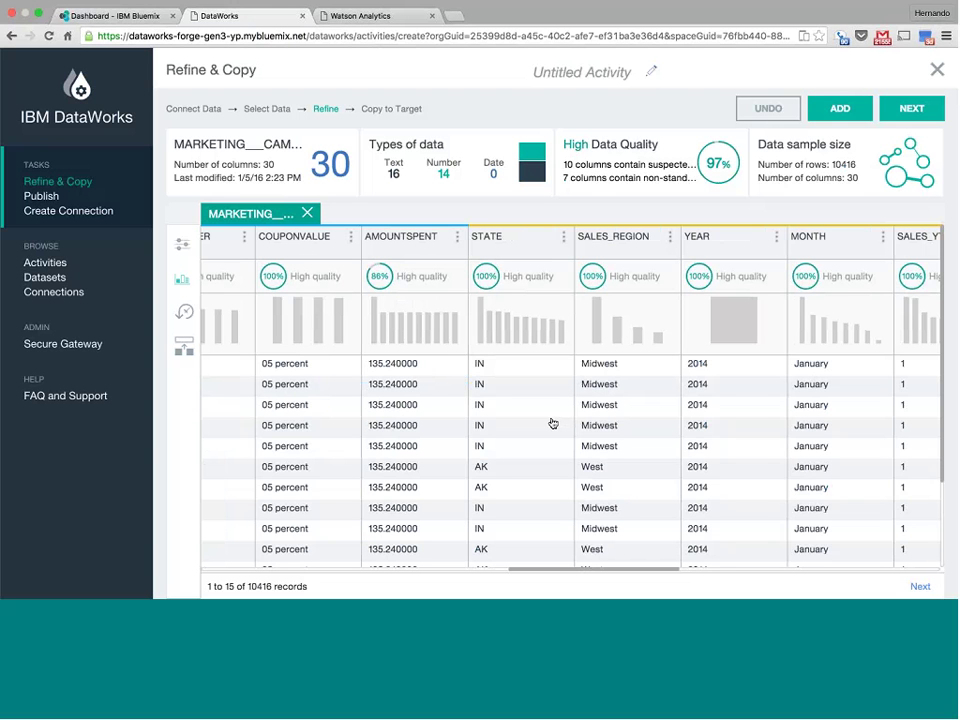
Filter SALES_REGION to keep only the South rows and remove the SALES_REGION column from the table.
scroll(552, 424, "right", 5)
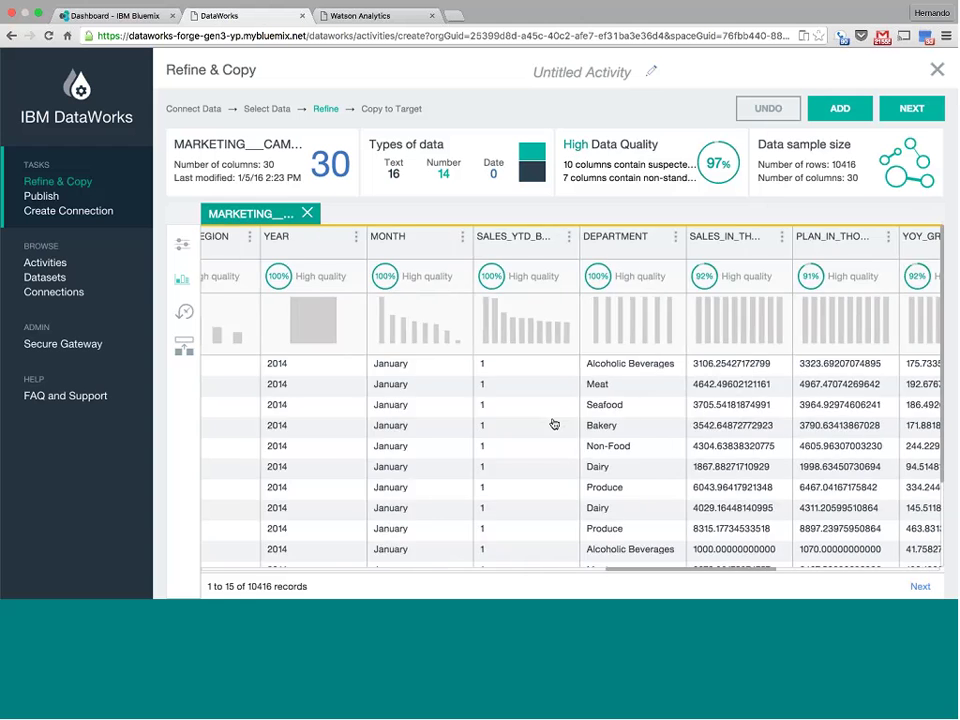
scroll(552, 424, "left", 6)
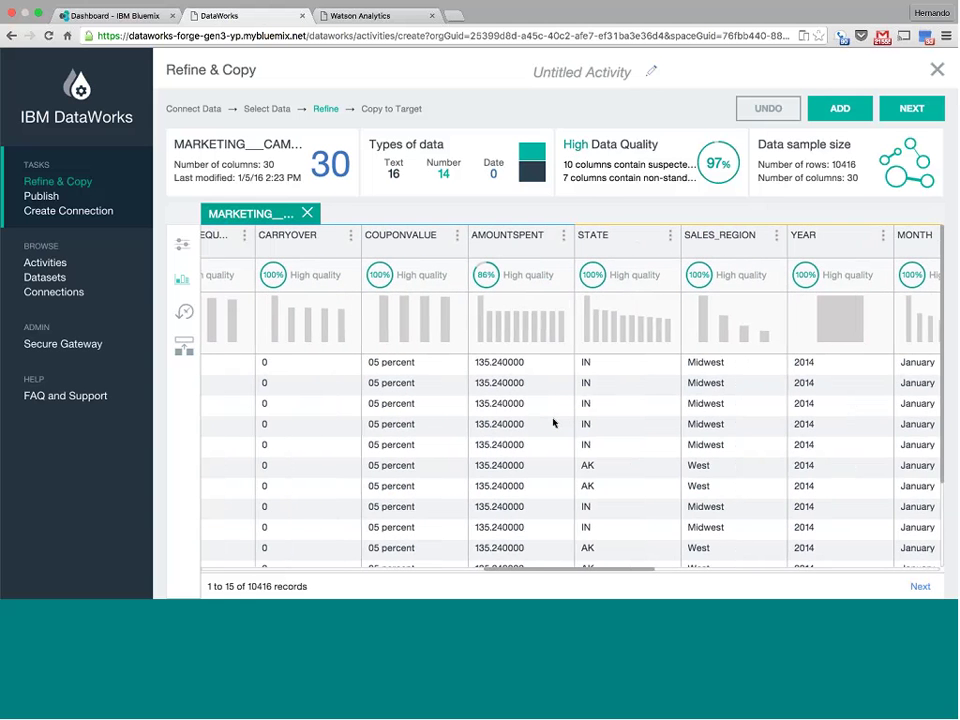
scroll(553, 424, "right", 4)
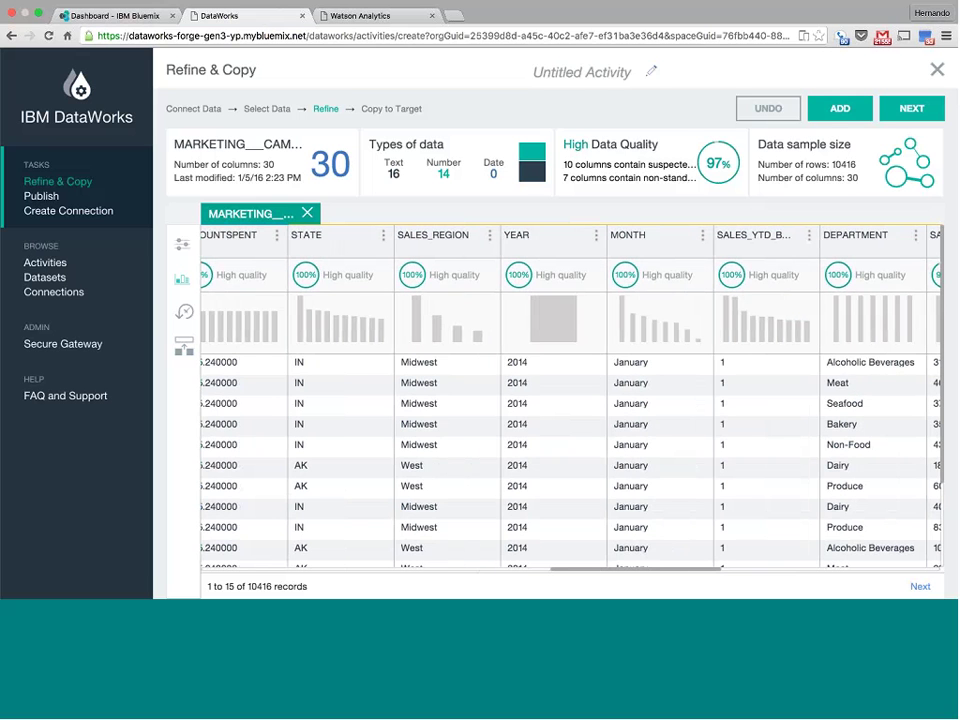
left_click(489, 235)
left_click(428, 290)
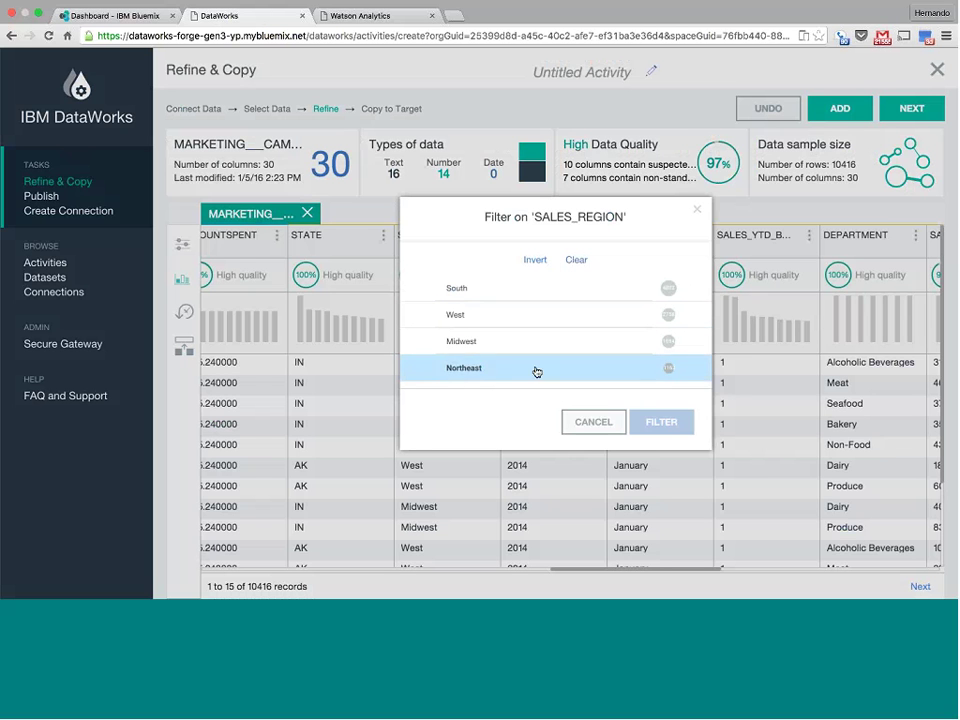
left_click(669, 291)
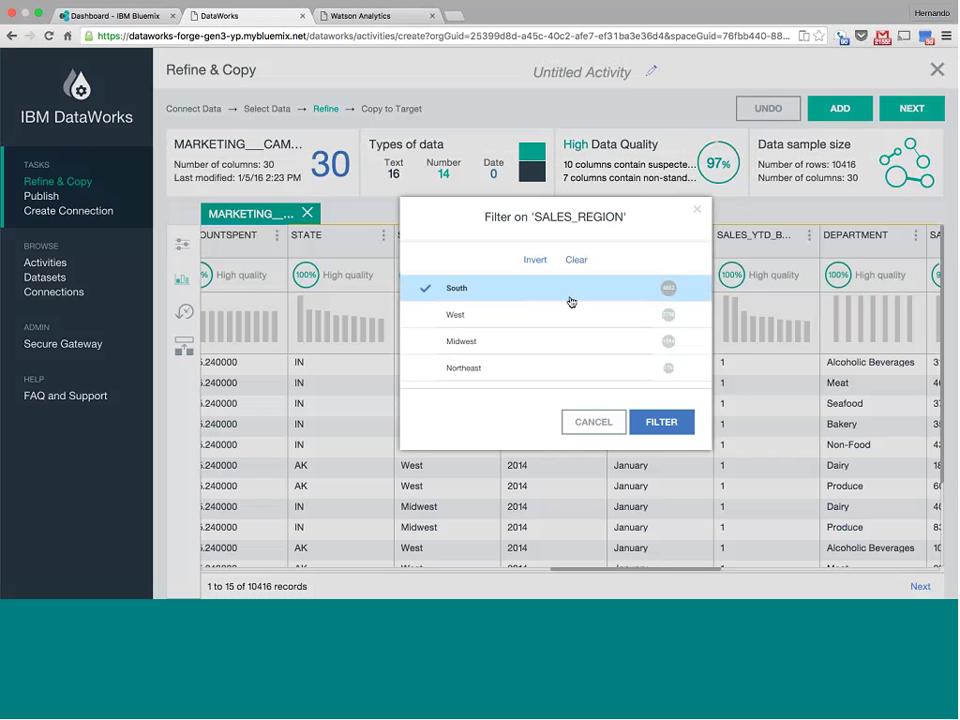
left_click(663, 422)
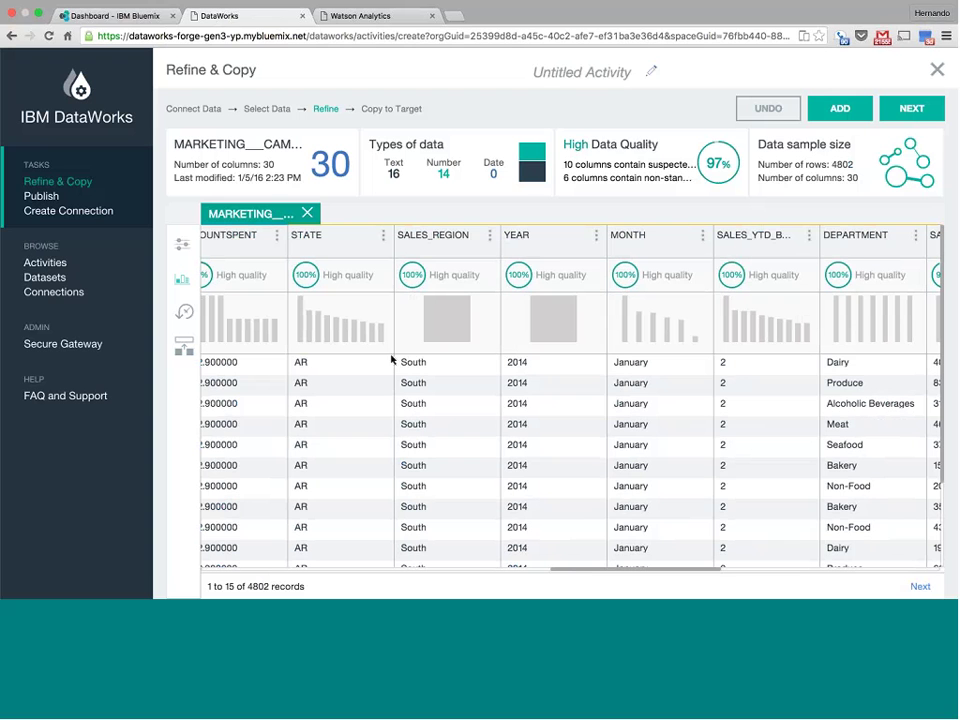
left_click(489, 236)
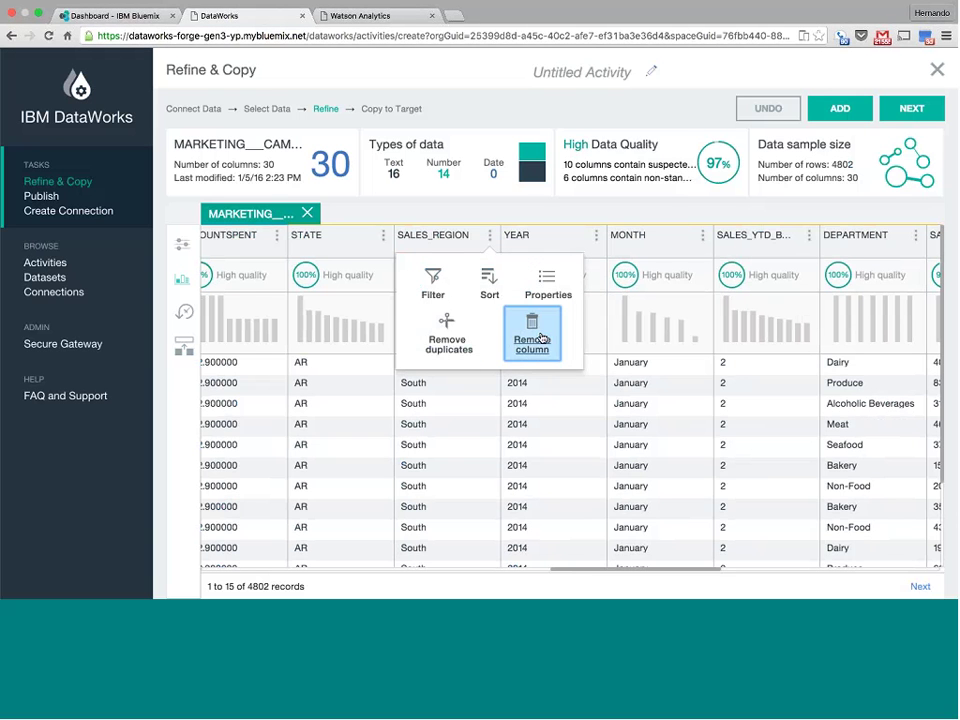
left_click(541, 340)
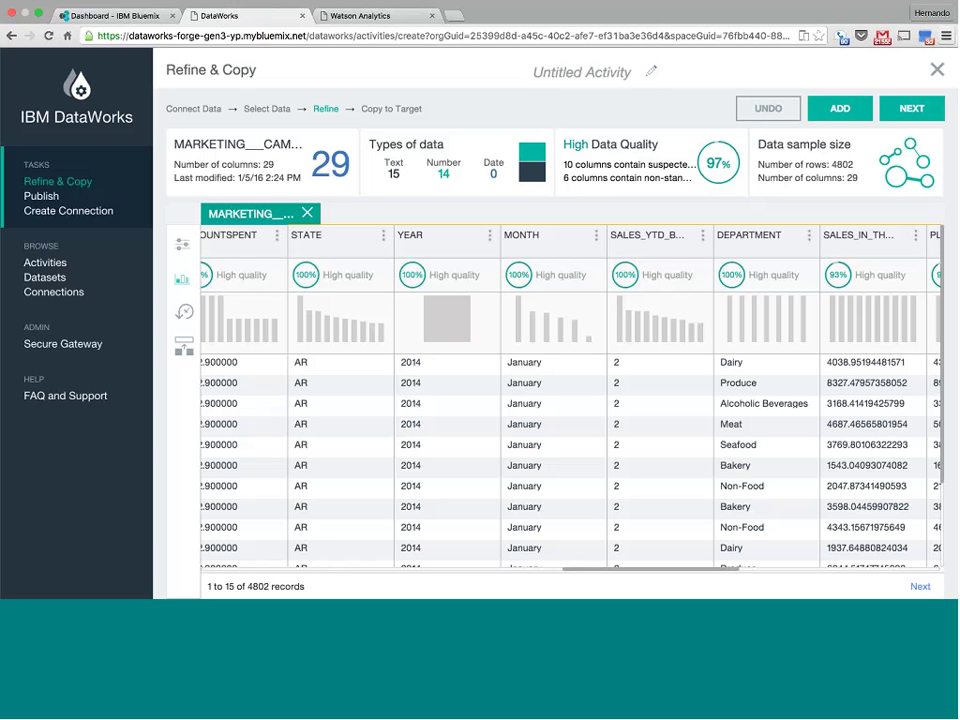
Set the copy target to schema DASH103660 of the Marketing Warehouse connection, with existing data replaced.
left_click(912, 109)
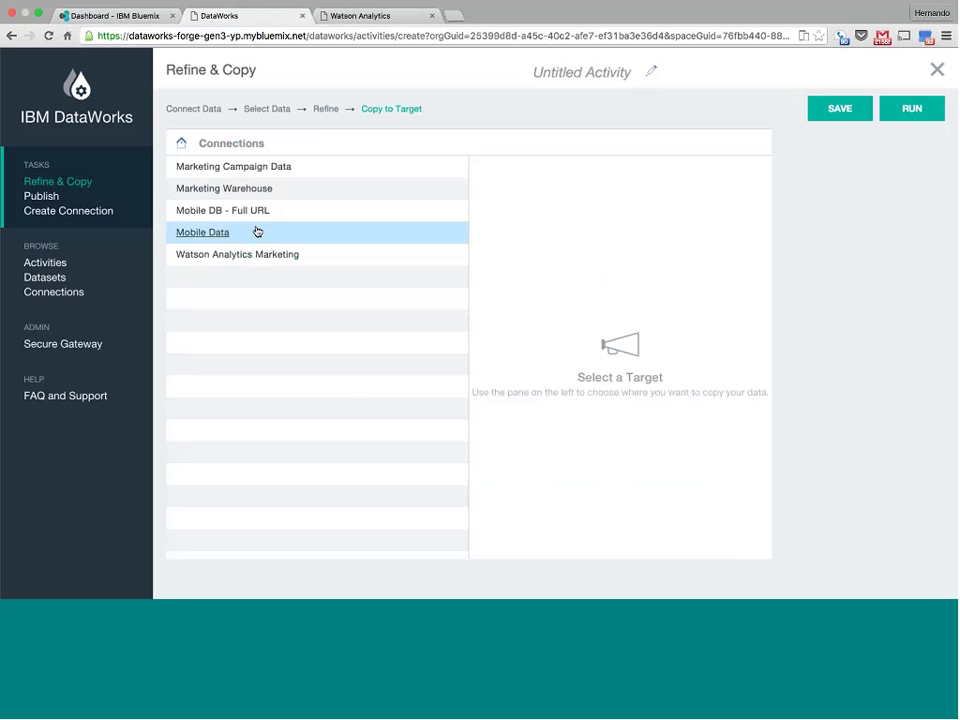
left_click(211, 190)
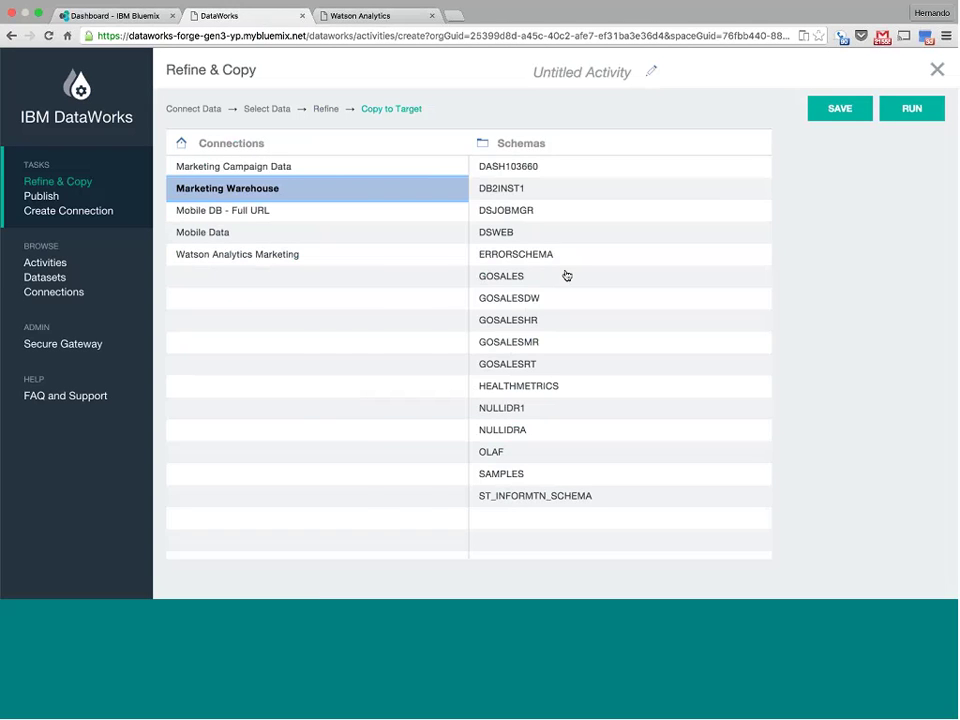
left_click(508, 167)
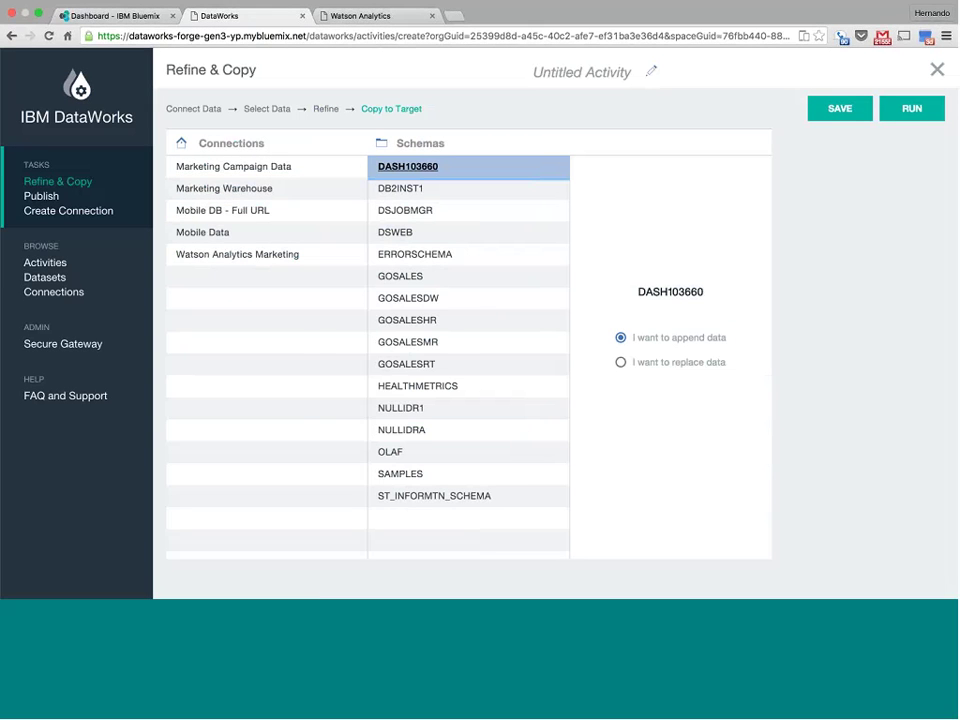
left_click(675, 365)
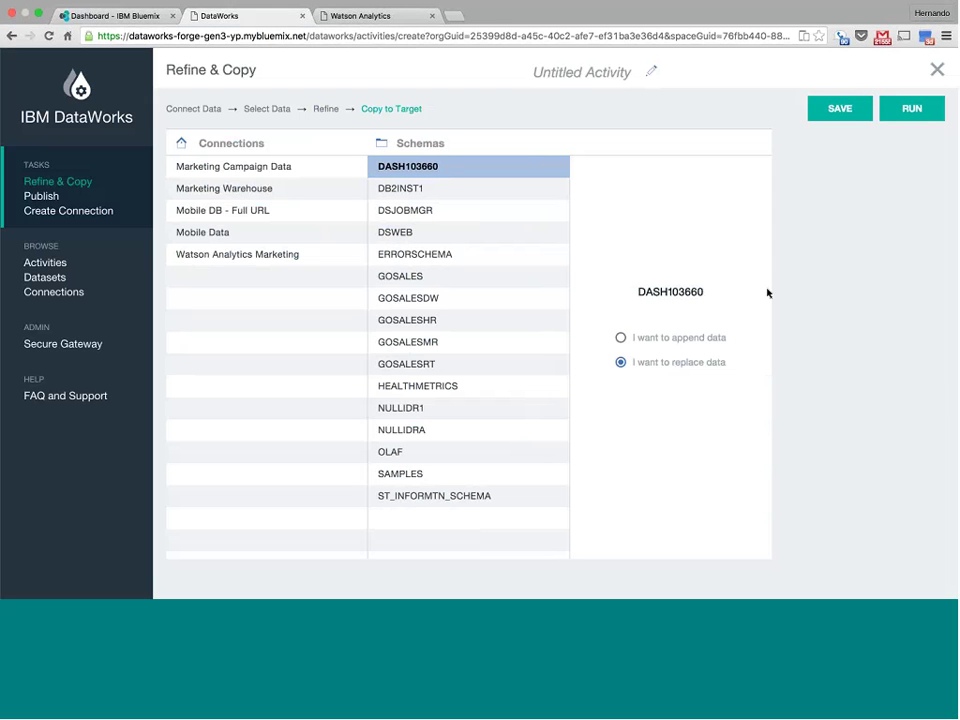
Try to run the activity without giving it a name.
left_click(916, 109)
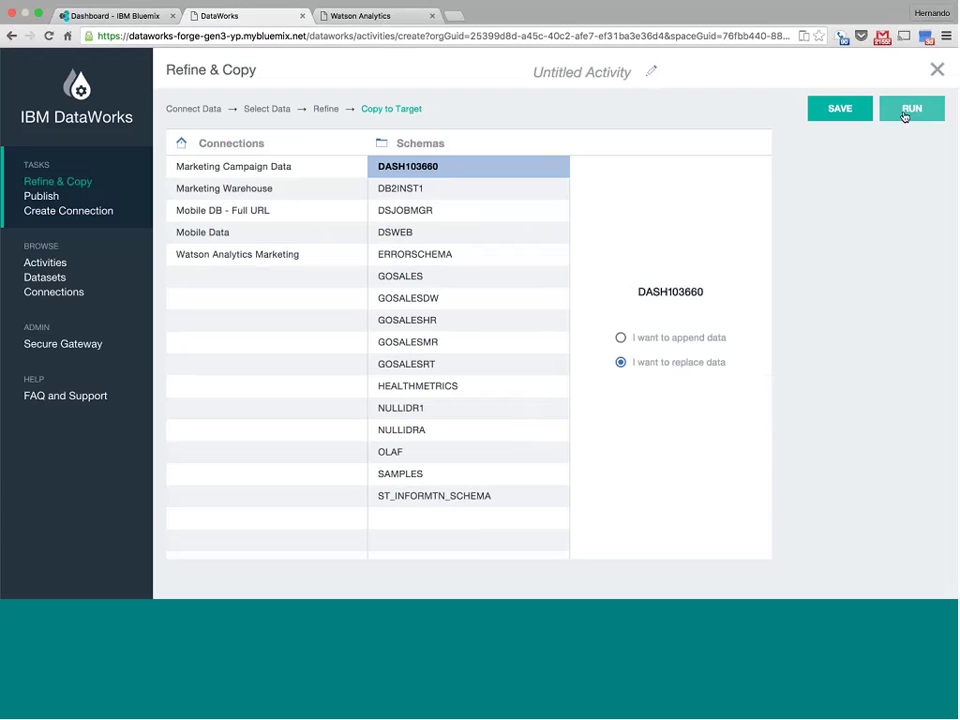
left_click(904, 116)
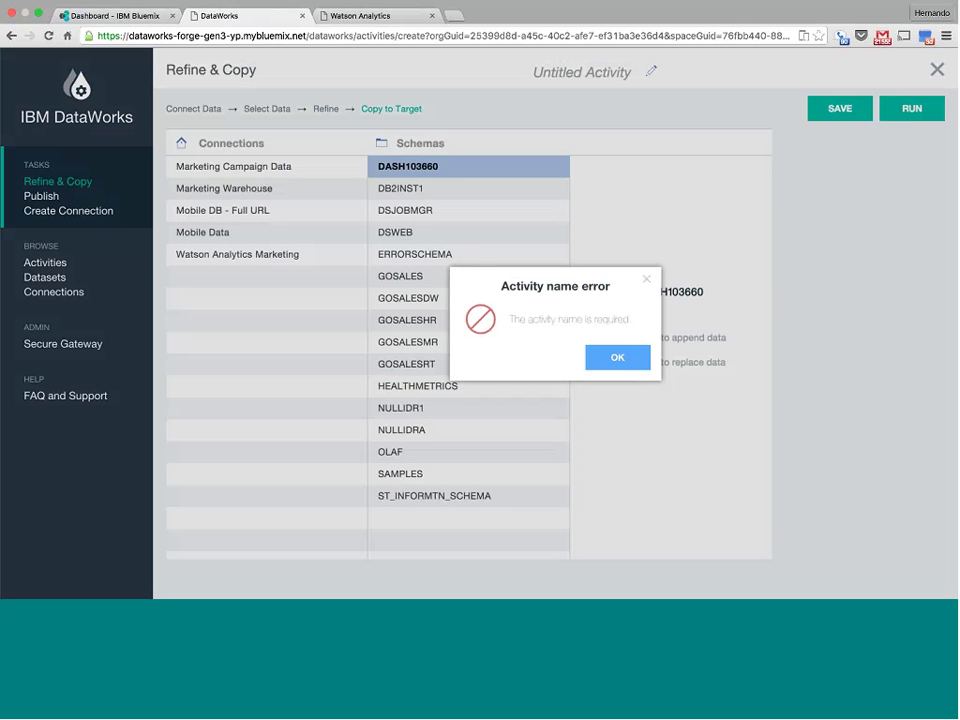
left_click(622, 357)
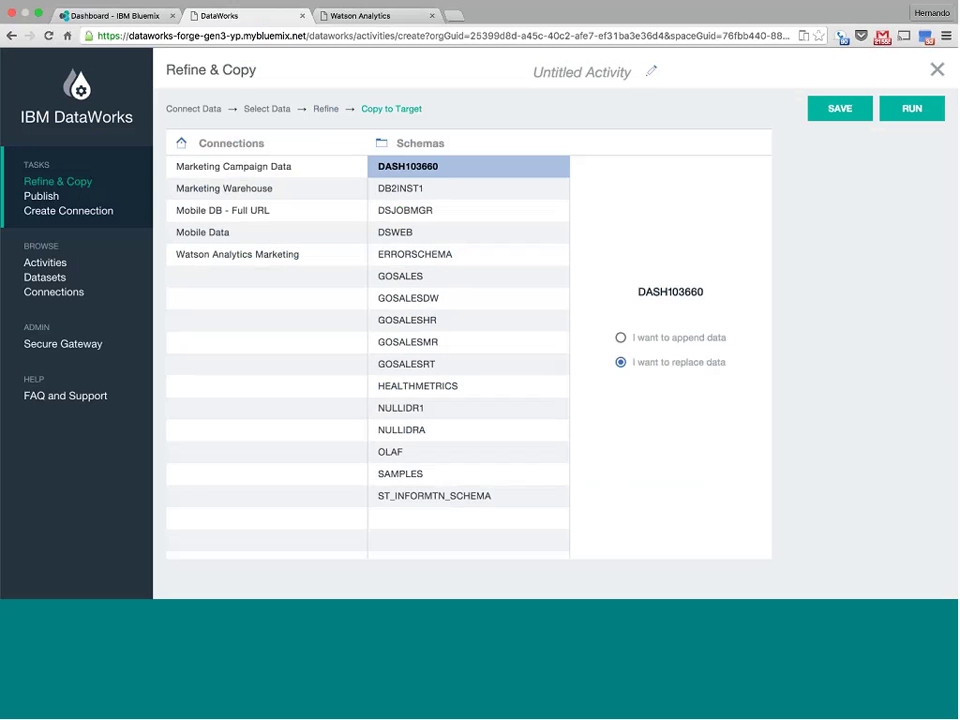
Name the activity Marketing Data and save it.
left_click(534, 72)
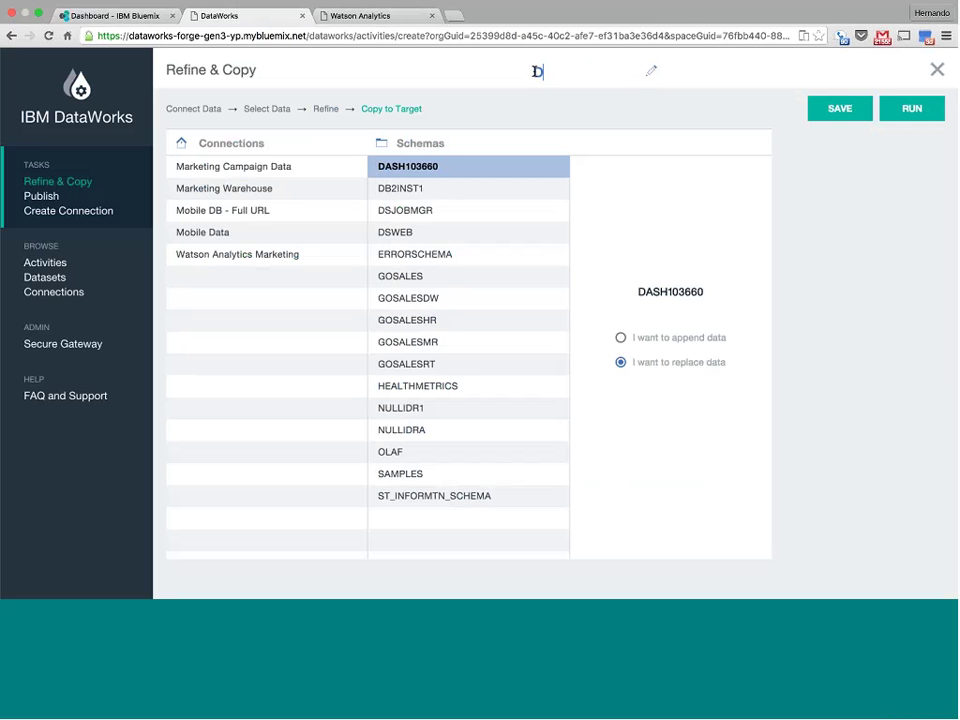
type("Data")
key("BackSpace")
key("BackSpace")
key("BackSpace")
key("BackSpace")
type("Marketing D")
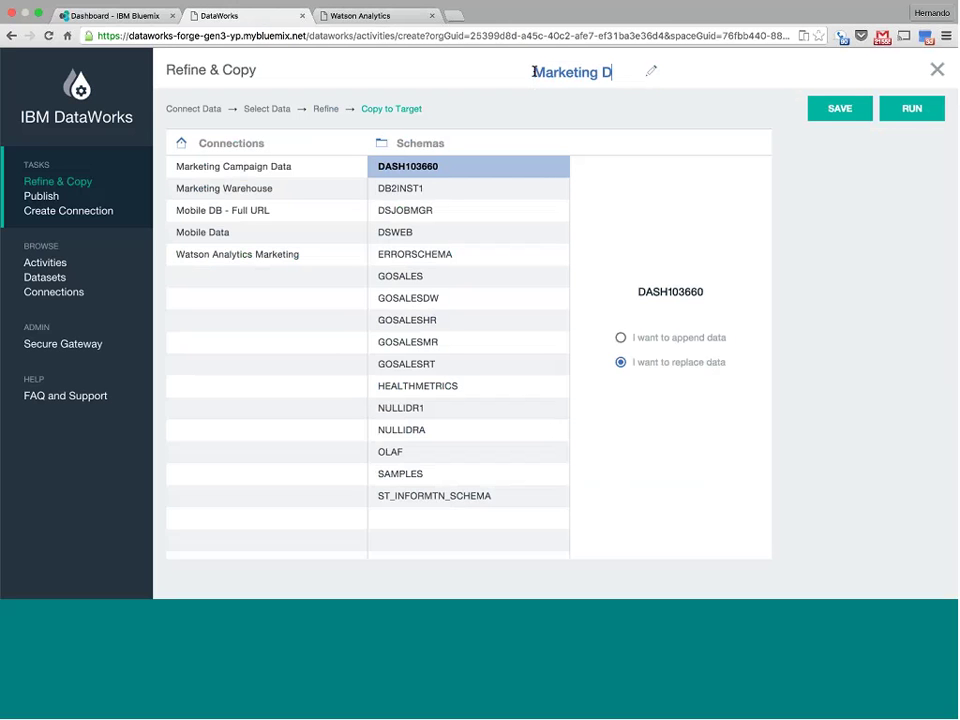
type("ata")
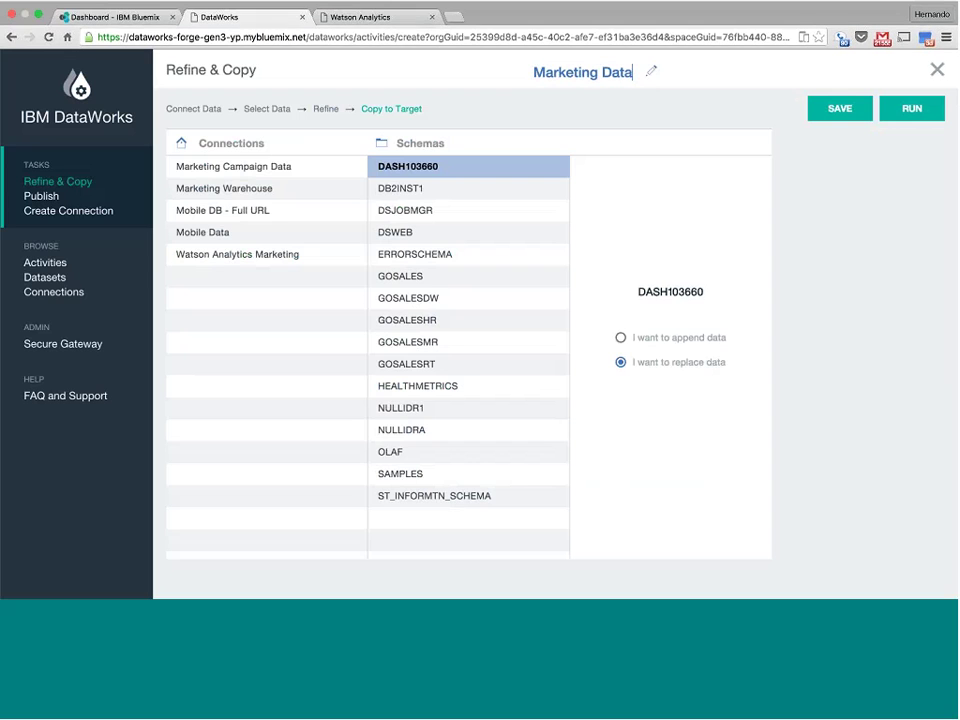
left_click(838, 117)
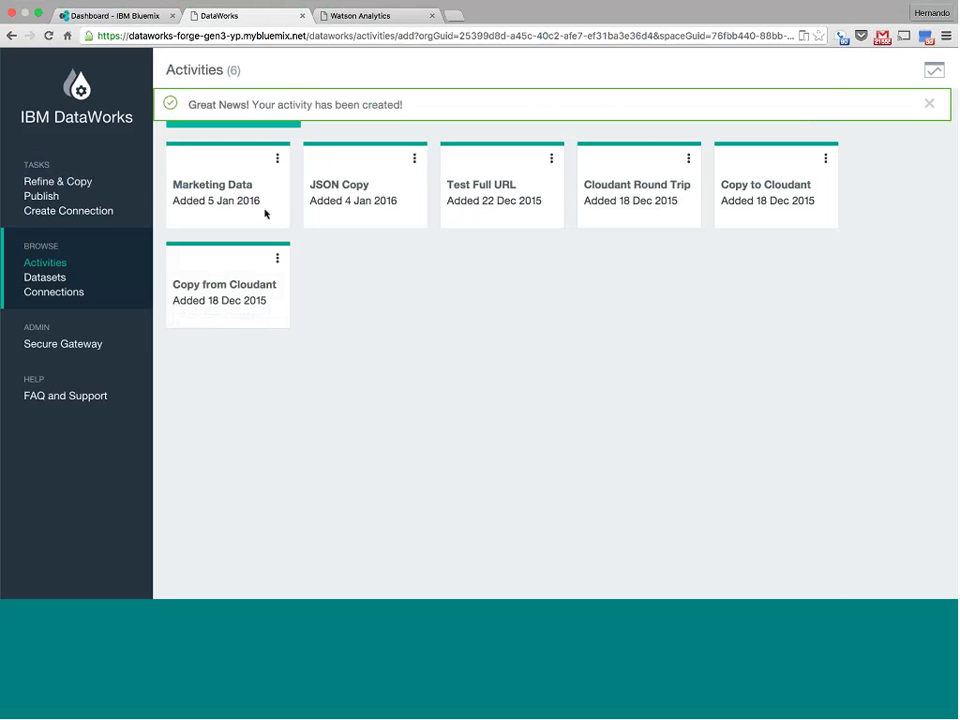
Look at the Marketing Data activity's details and run the activity from the activities list.
left_click(225, 200)
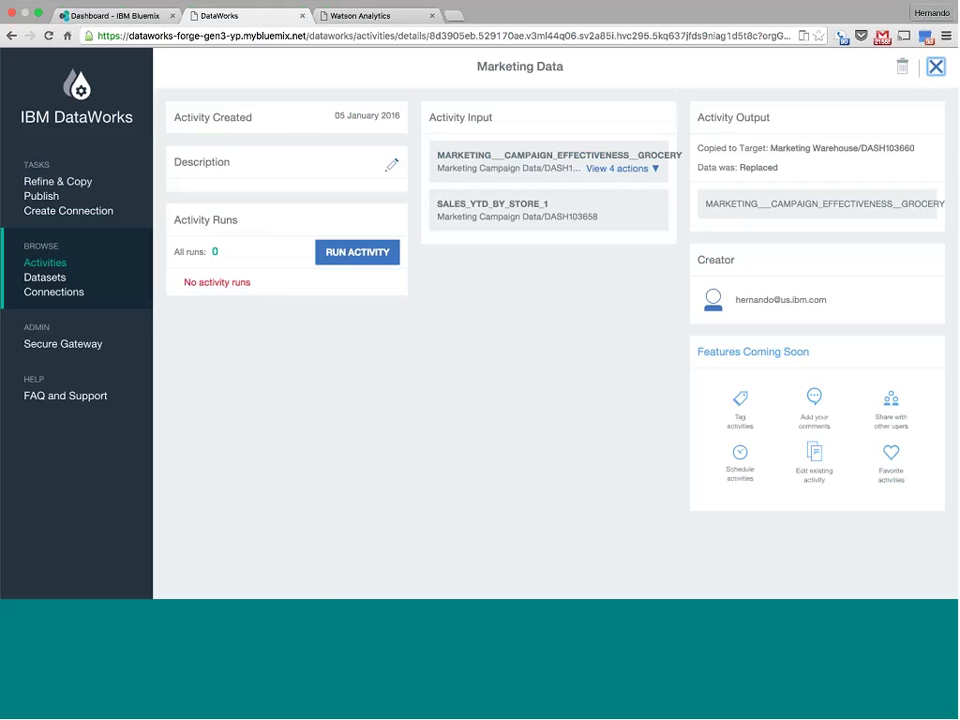
left_click(936, 66)
left_click(279, 160)
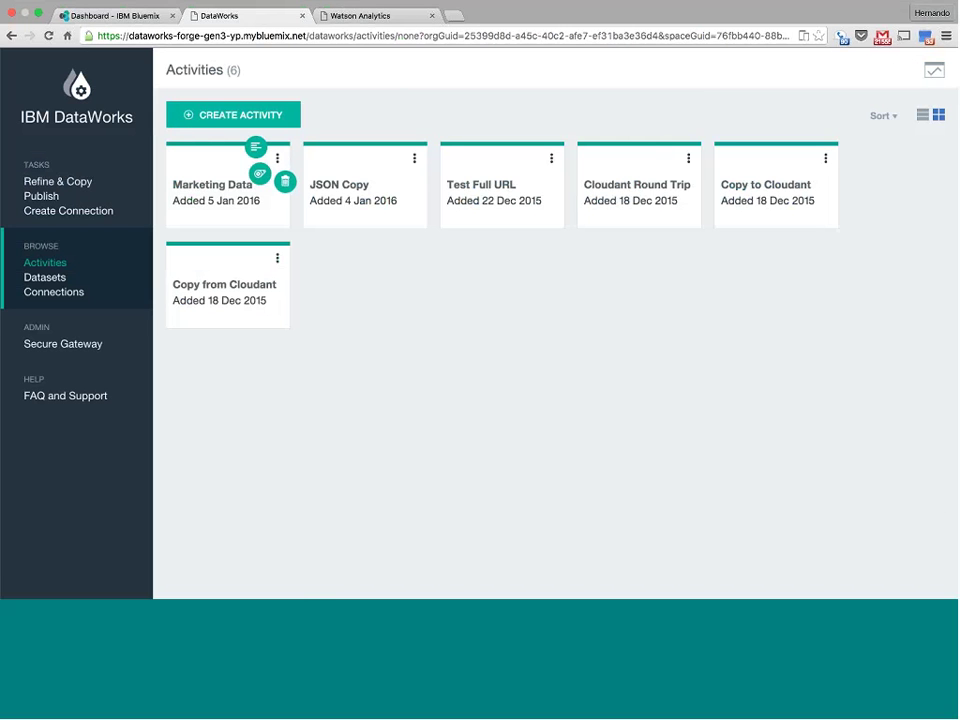
left_click(255, 174)
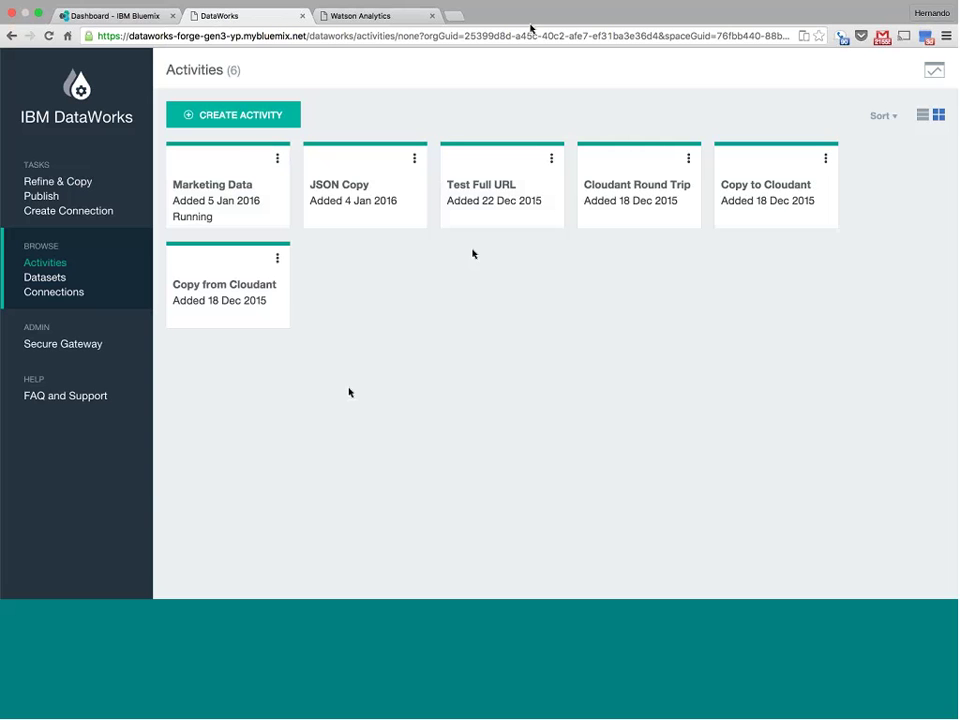
mouse_move(529, 3)
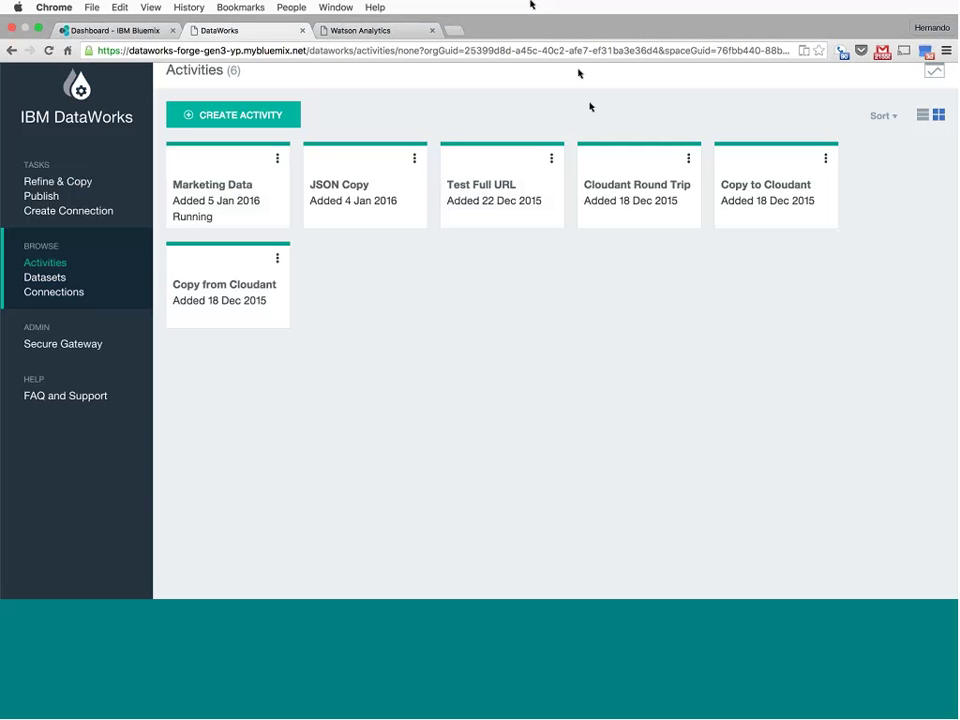